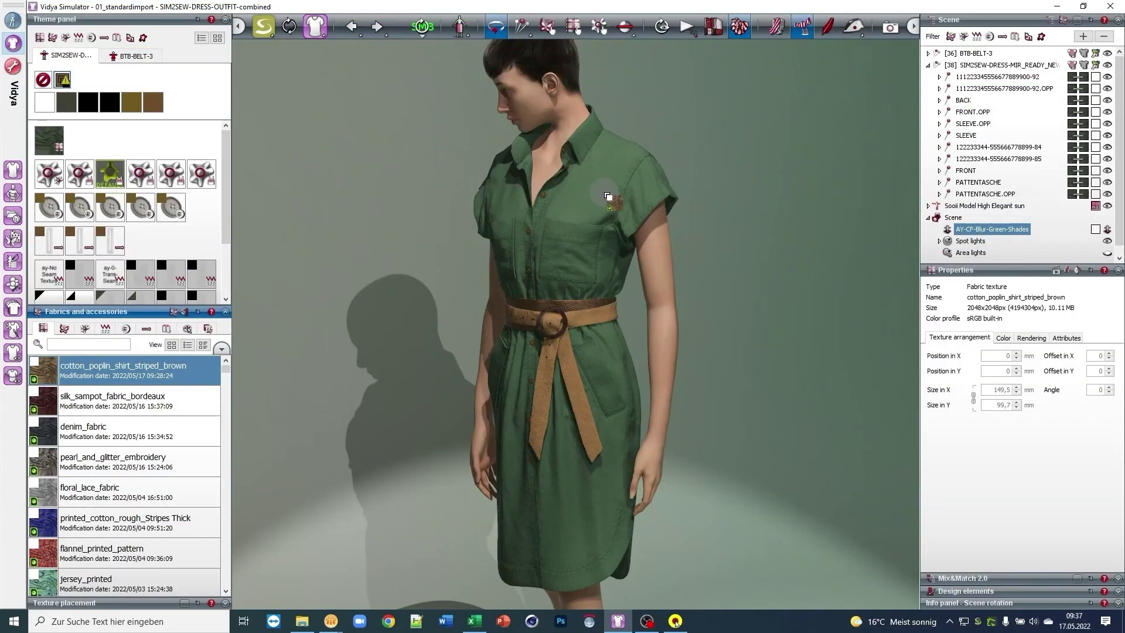
Apply cotton_poplin_shirt_striped_brown, silk_sampot_fabric_bordeaux, denim_fabric and pearl_and_glitter_embroidery to the dress one after another
left_click_drag(606, 196, 604, 193)
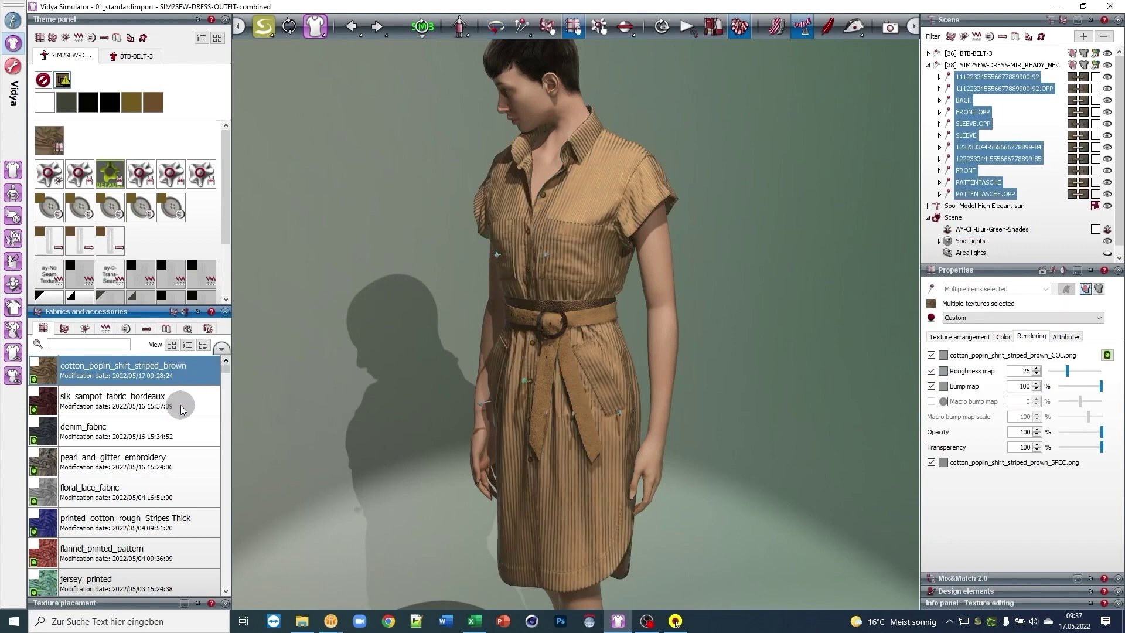
left_click_drag(197, 409, 198, 409)
mouse_move(196, 408)
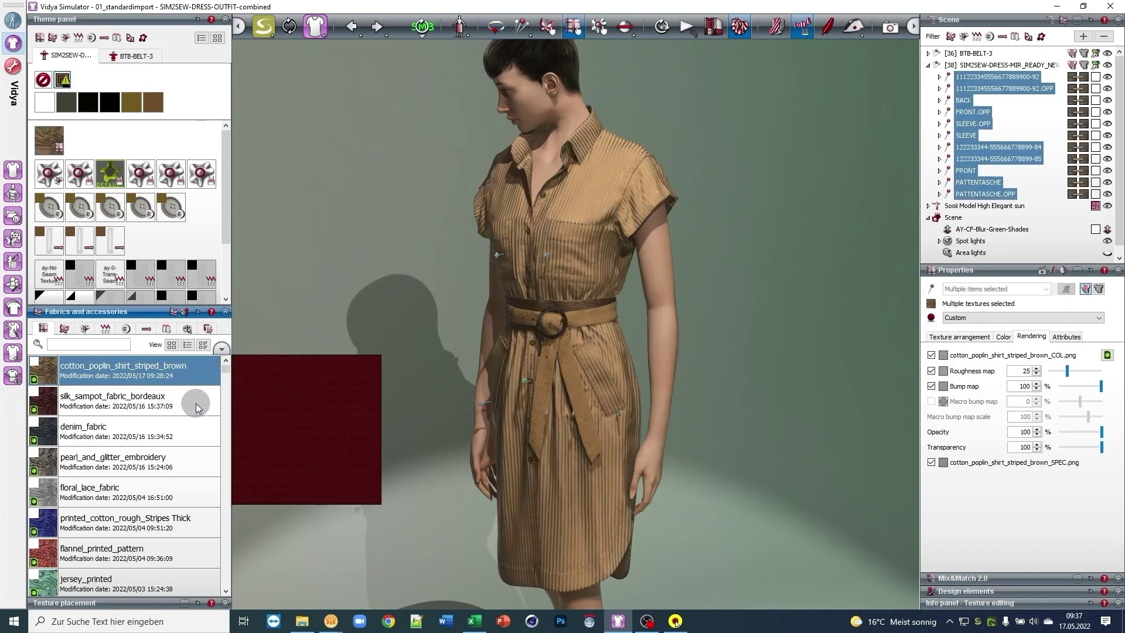
left_click_drag(197, 408, 594, 201)
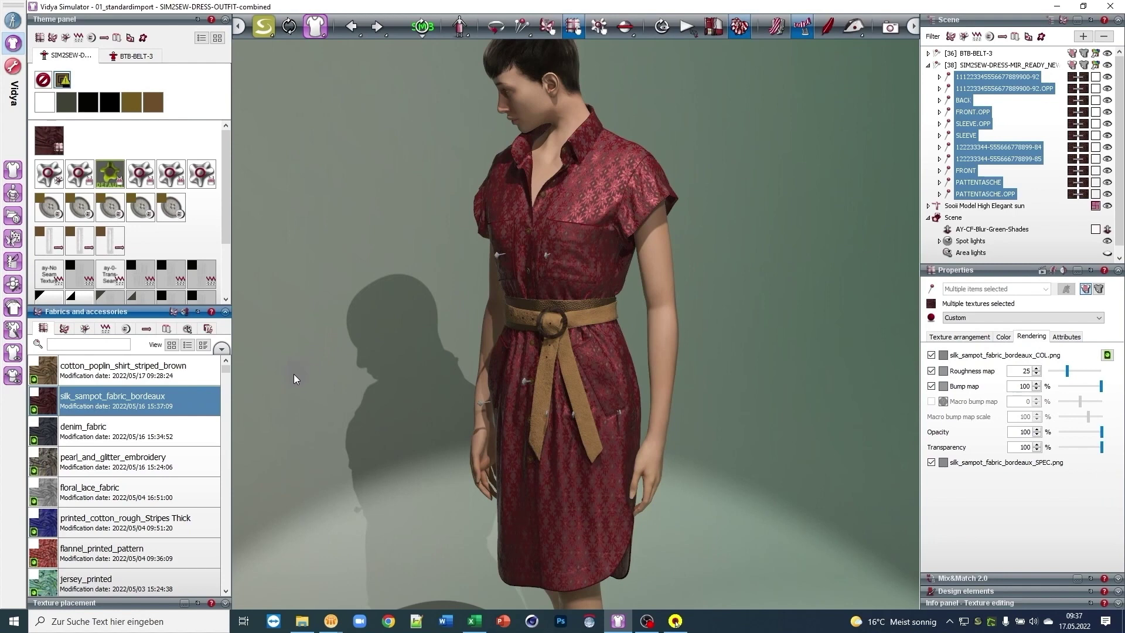
left_click_drag(199, 431, 608, 201)
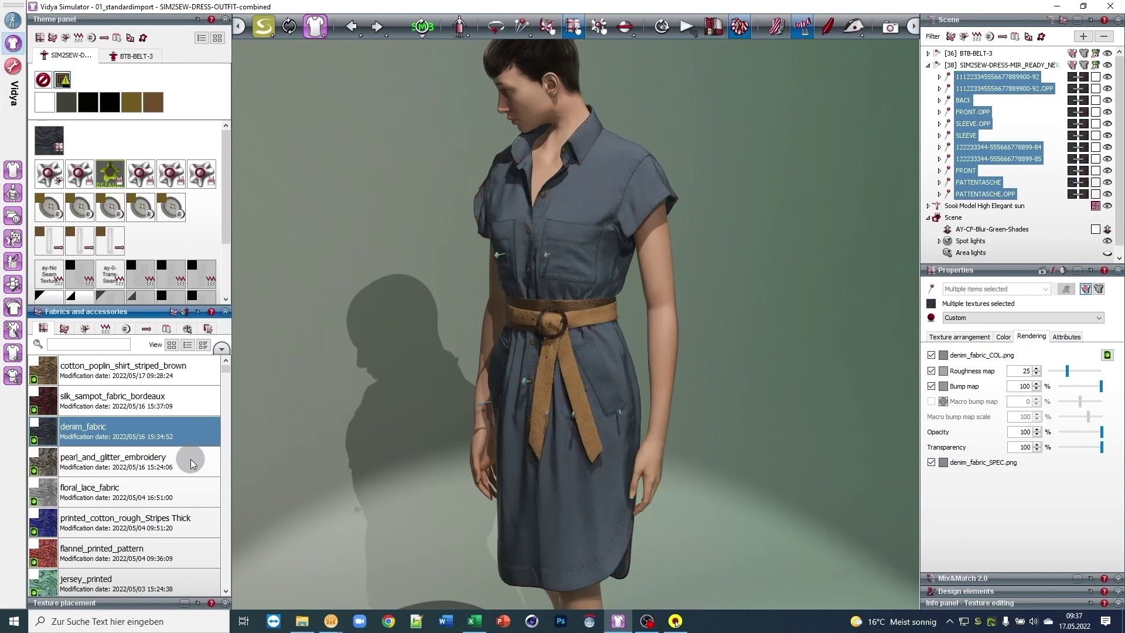
left_click_drag(190, 459, 585, 201)
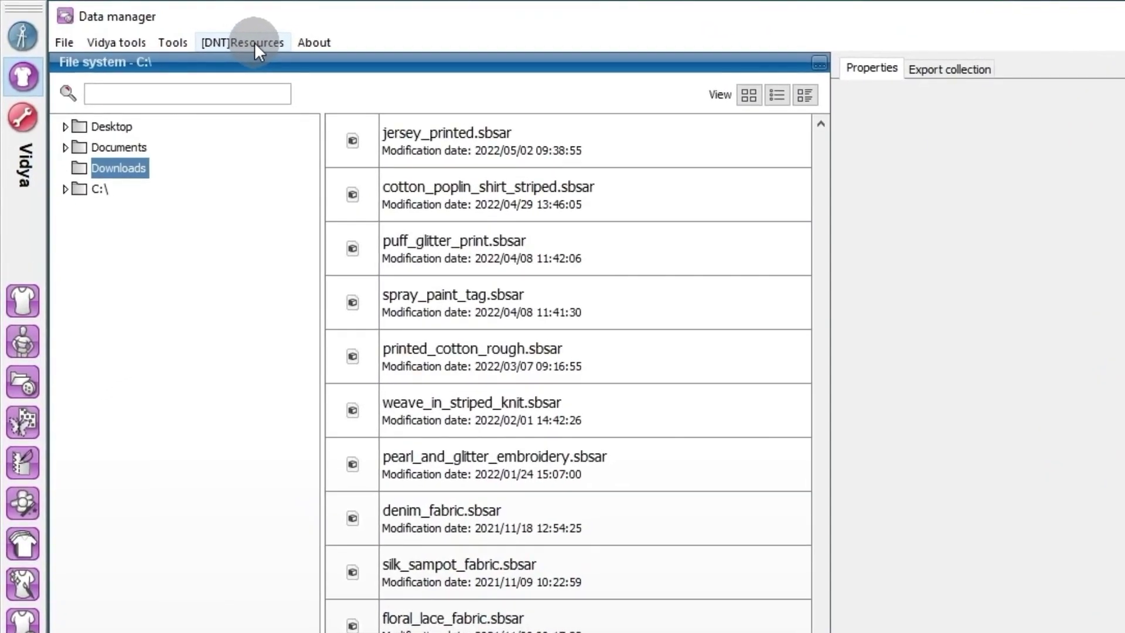
Open the Adobe Substance 3D Assets website from the data manager's resources and browse the fabric (Gewebe) materials
left_click(254, 42)
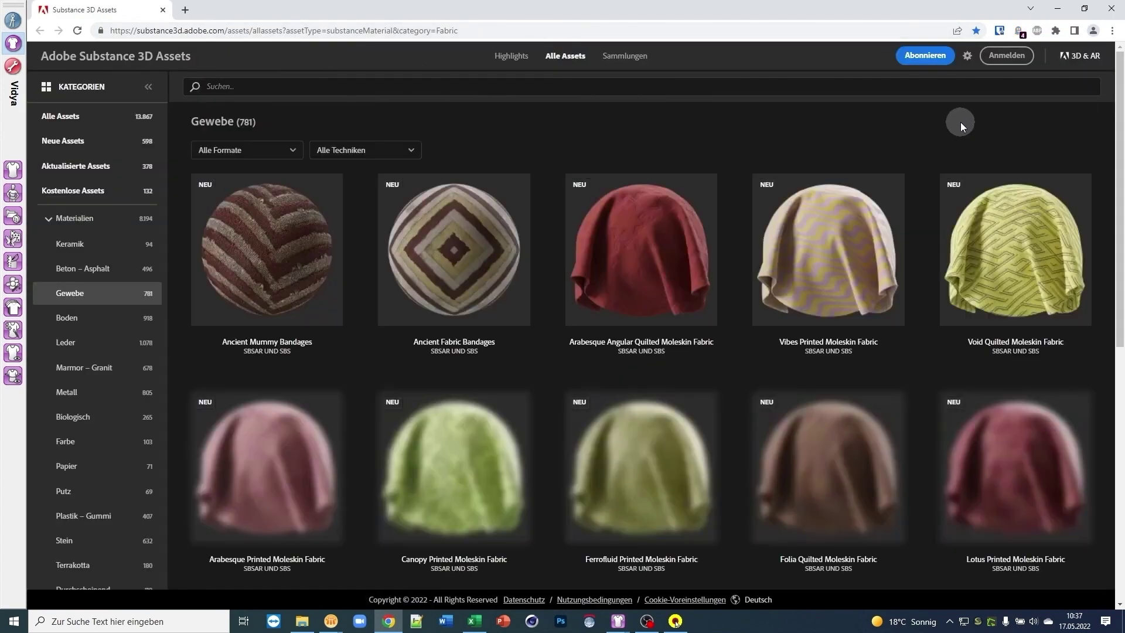
scroll(1121, 63, "down", 4)
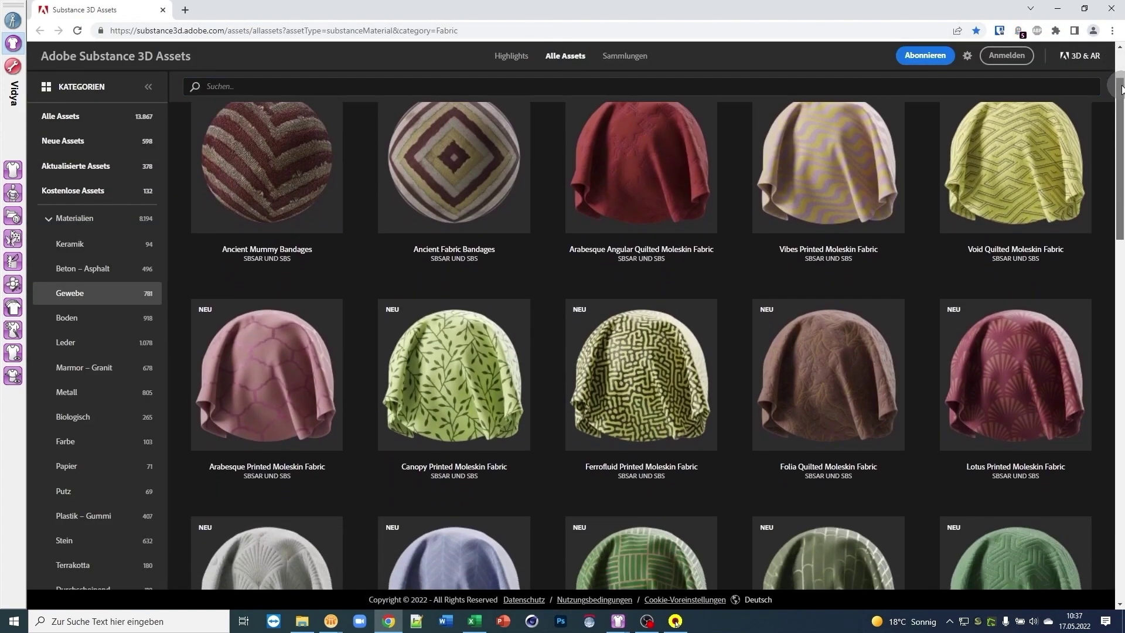
scroll(658, 317, "down", 4)
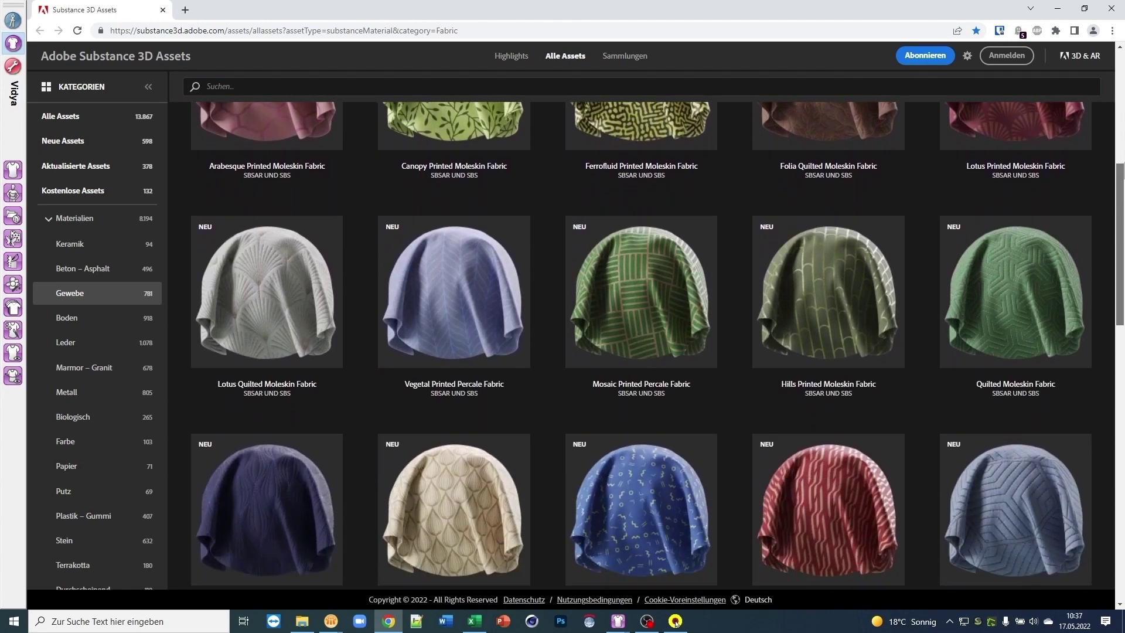
scroll(658, 317, "down", 5)
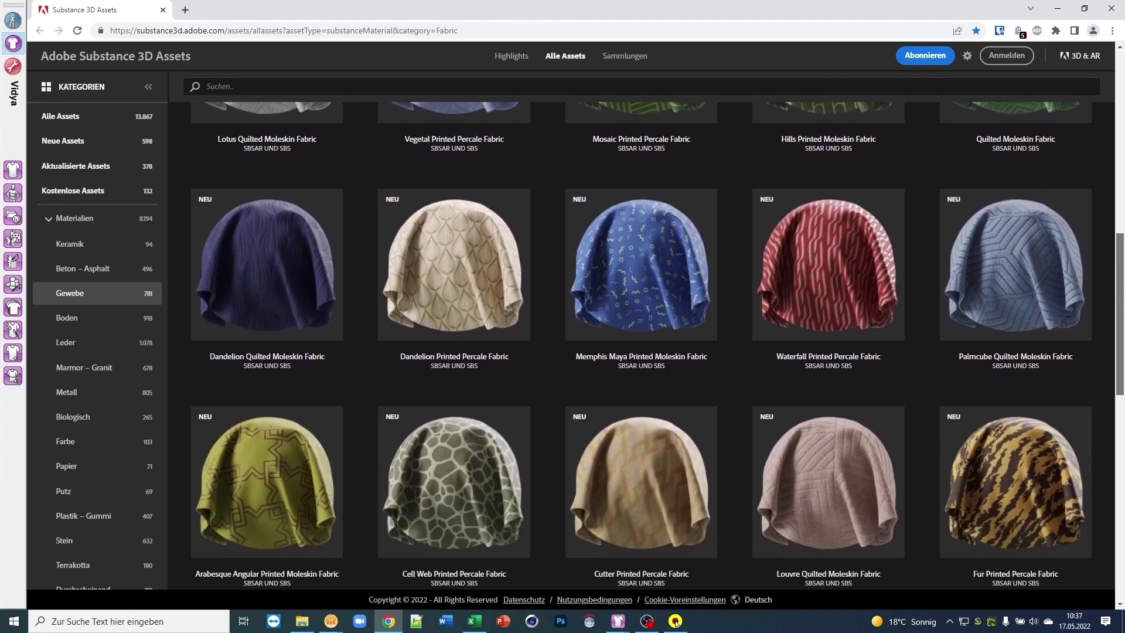
scroll(686, 256, "down", 2)
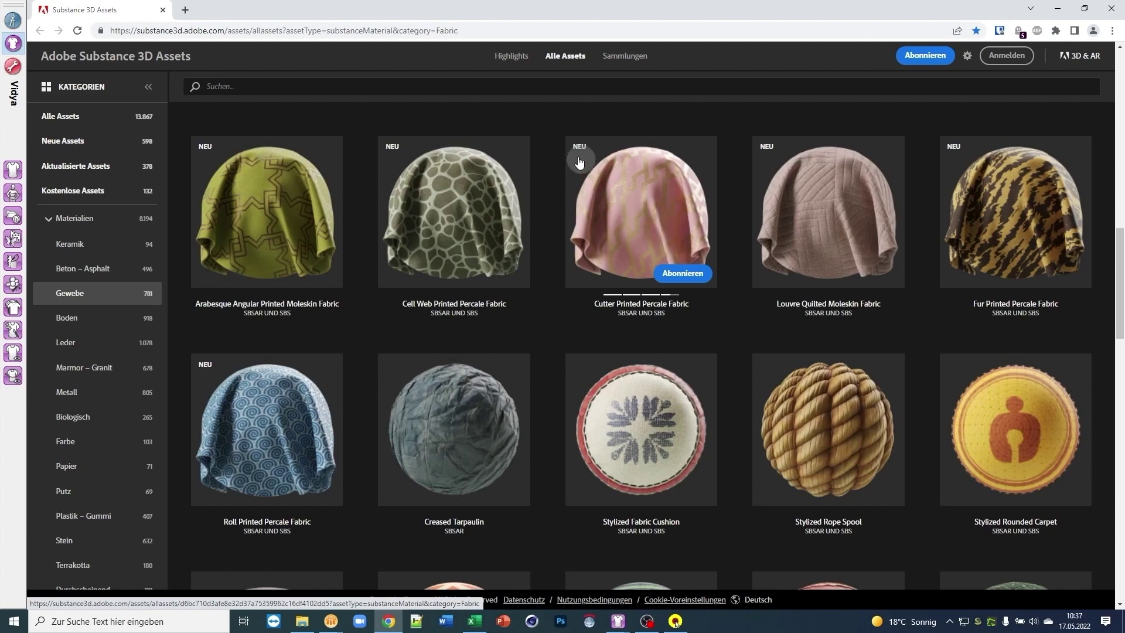
Search the Substance 3D assets for "glitter" and open the Puff Glitter Print asset
left_click(523, 85)
type("gli")
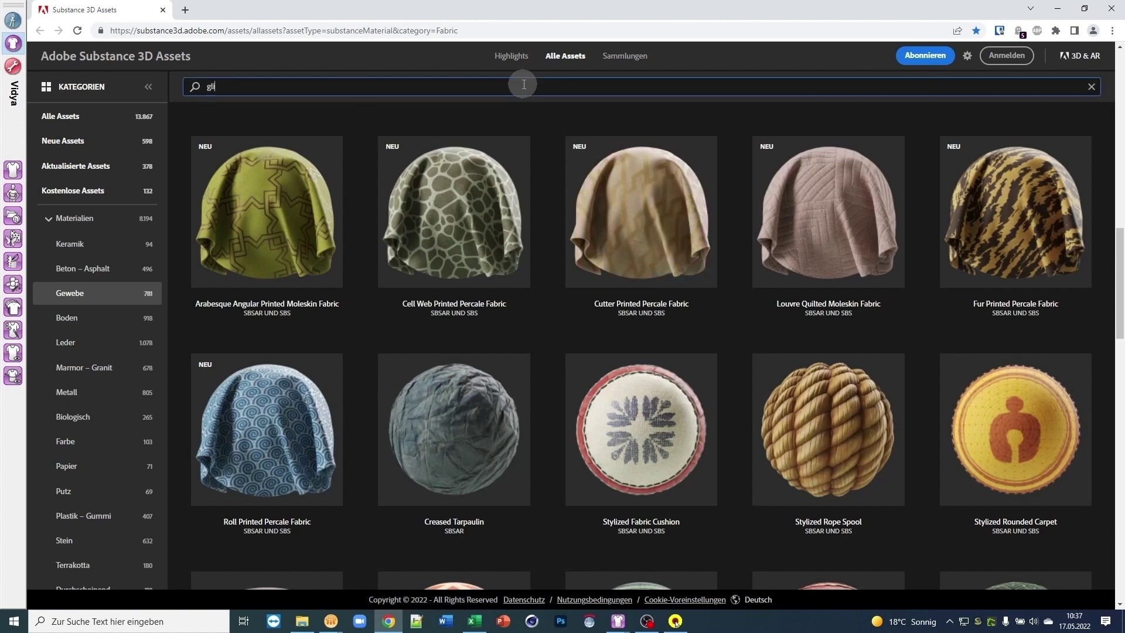
type("tter")
key("Return")
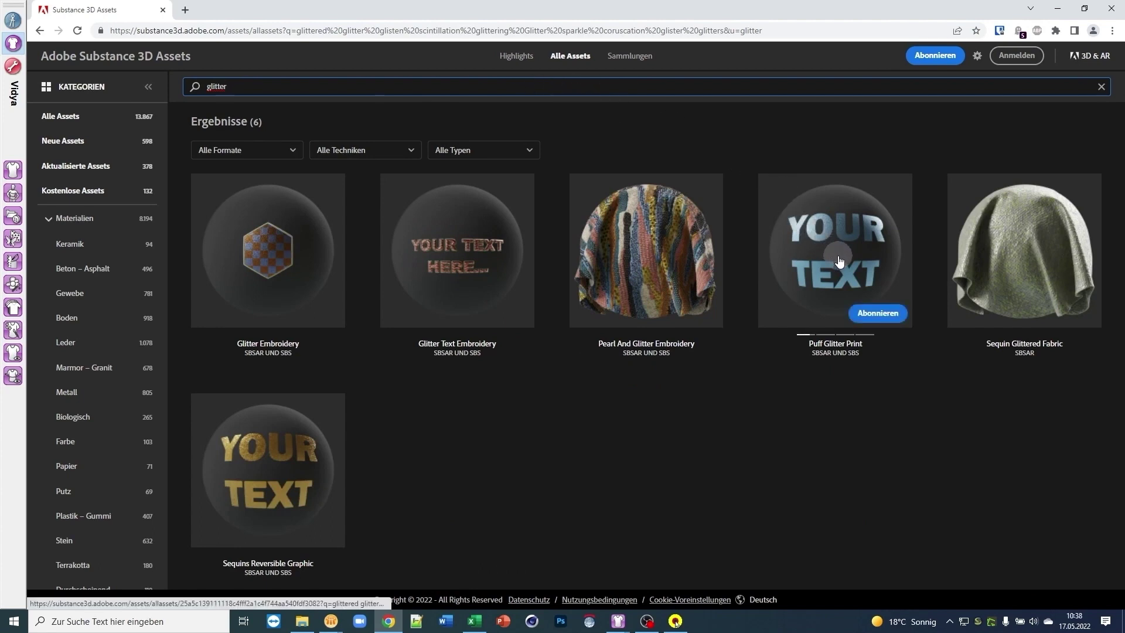
left_click(886, 277)
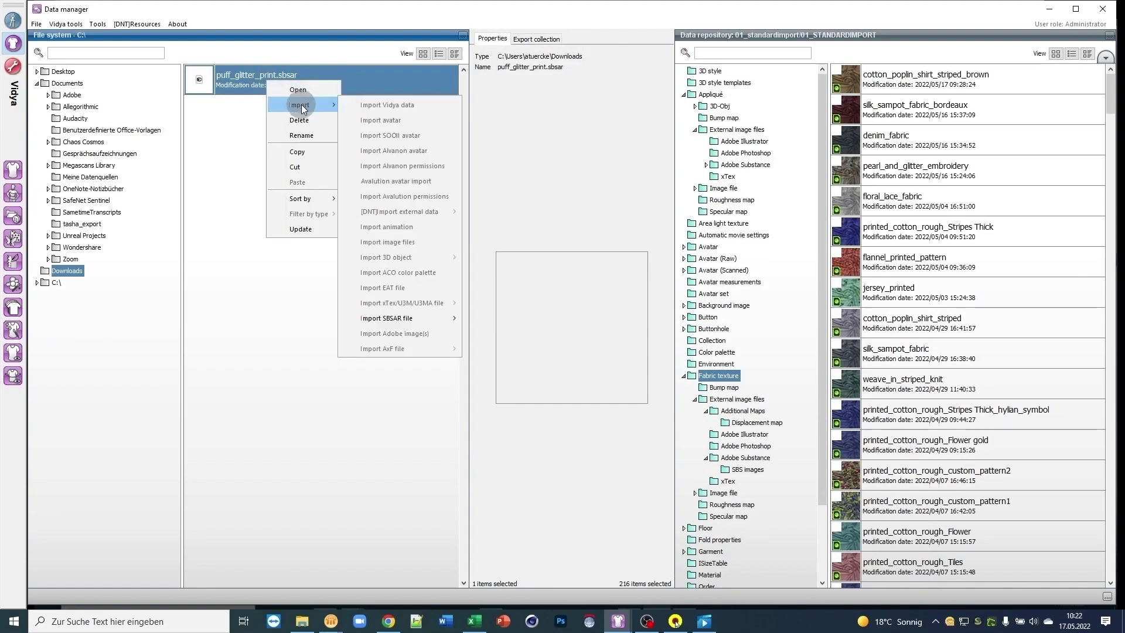
Import puff_glitter_print.sbsar as an application with the Default substance preset and a size of 2048
mouse_move(401, 320)
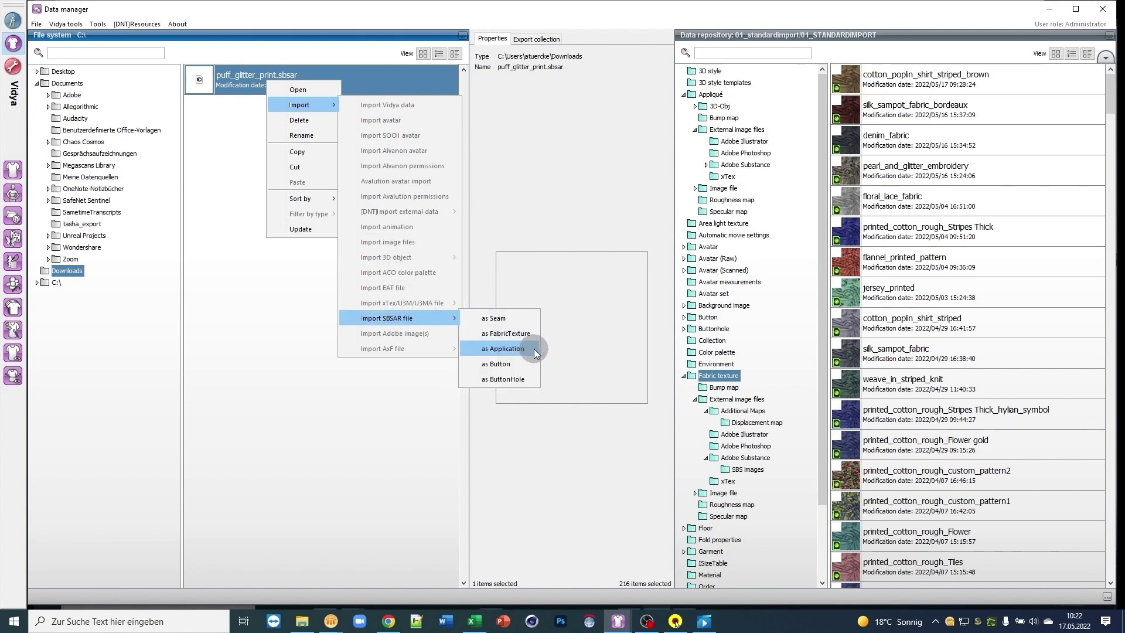
left_click(503, 348)
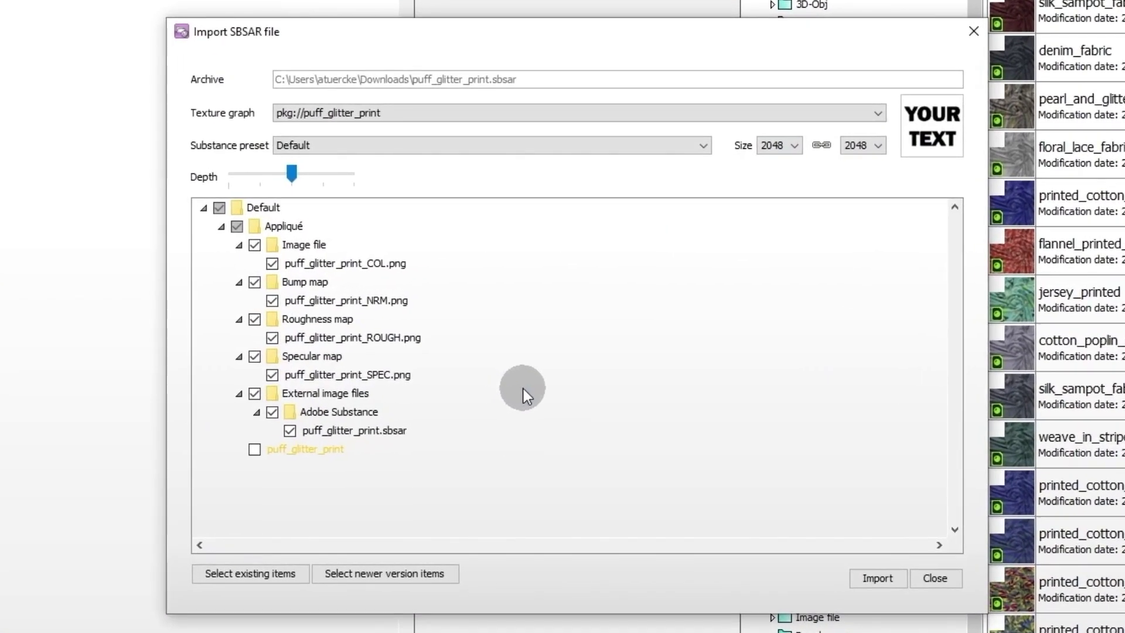
left_click(522, 143)
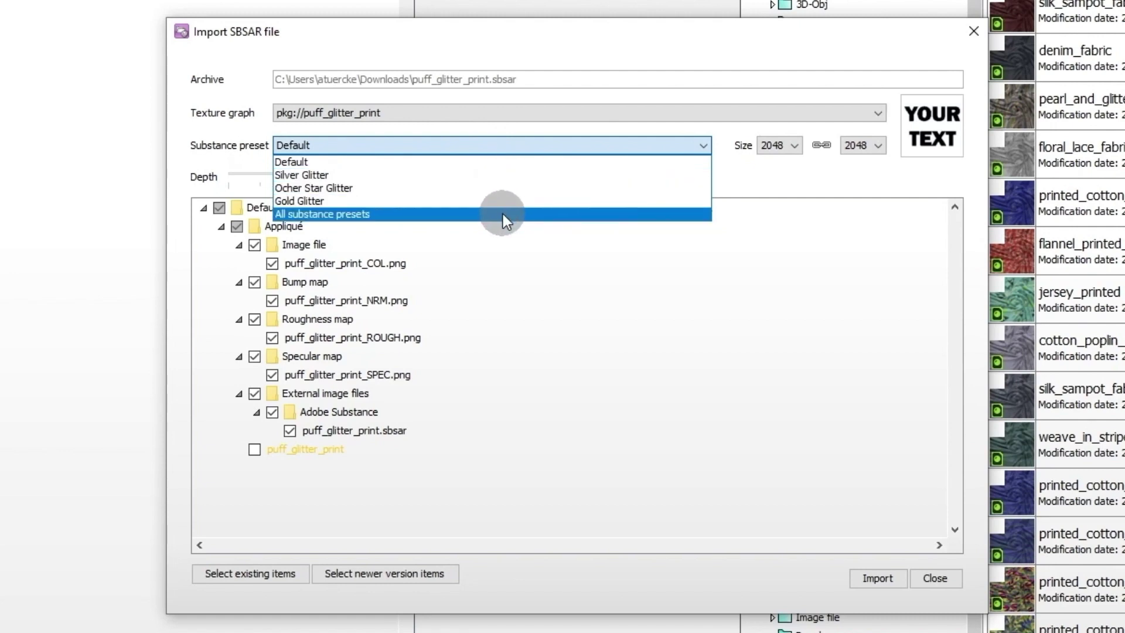
left_click(505, 164)
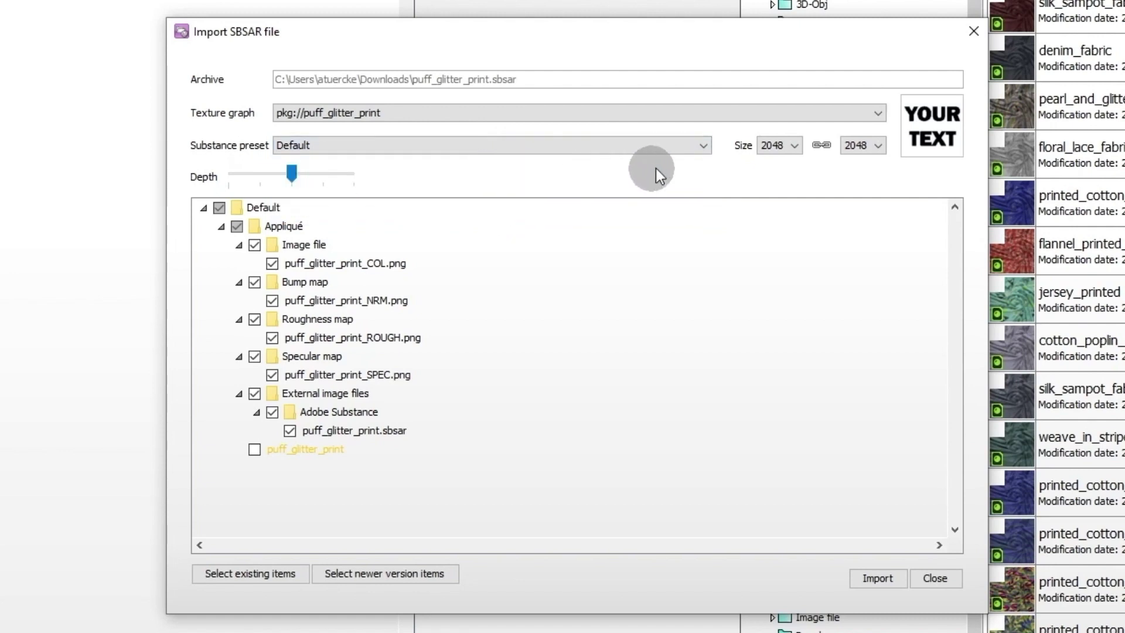
left_click(784, 145)
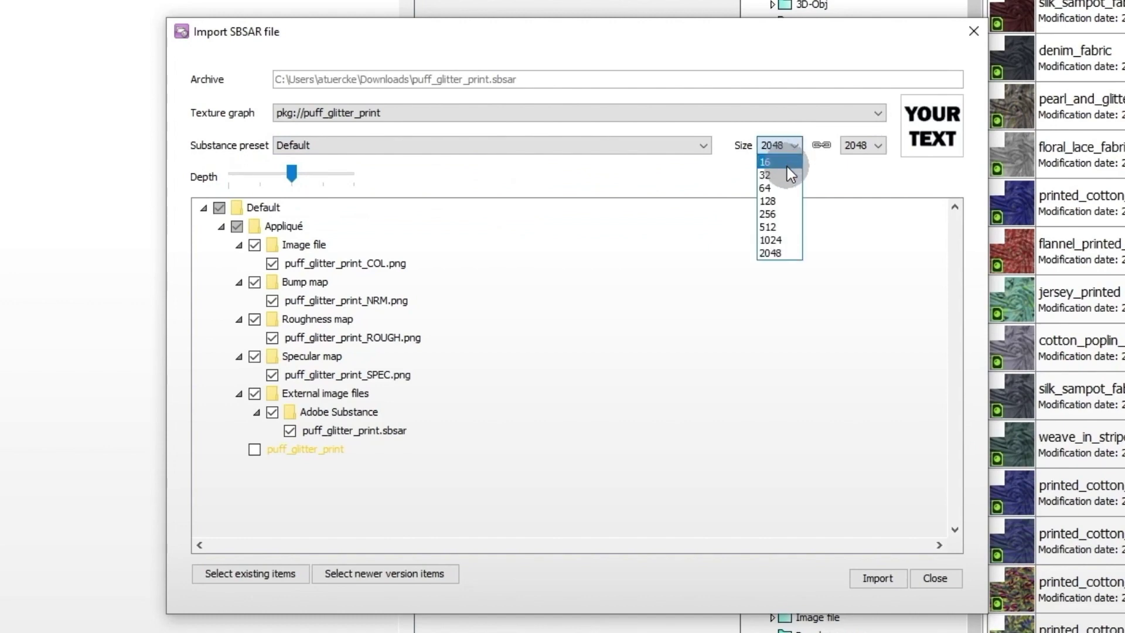
left_click(786, 252)
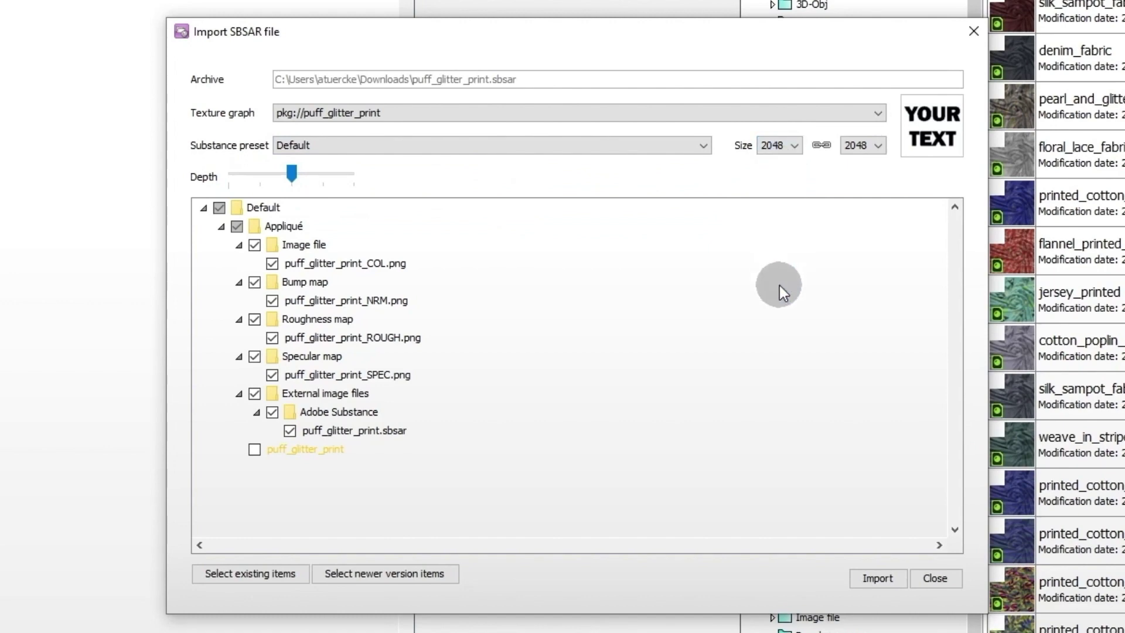
left_click(879, 578)
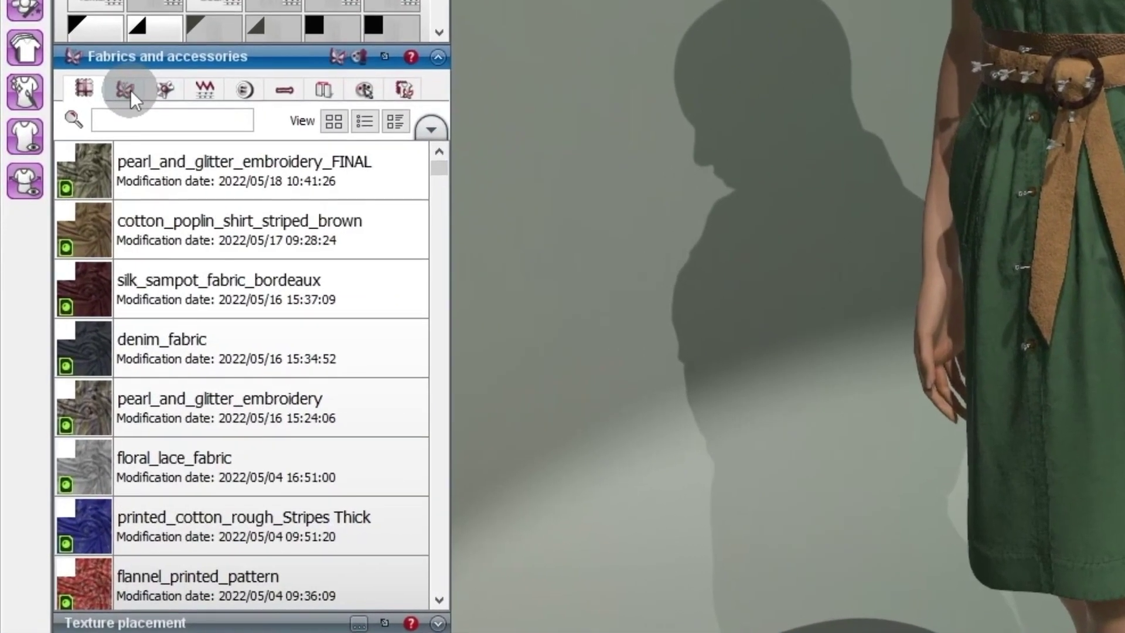
Show the appliqués in the fabrics and accessories library and filter them by substance texture
left_click(120, 124)
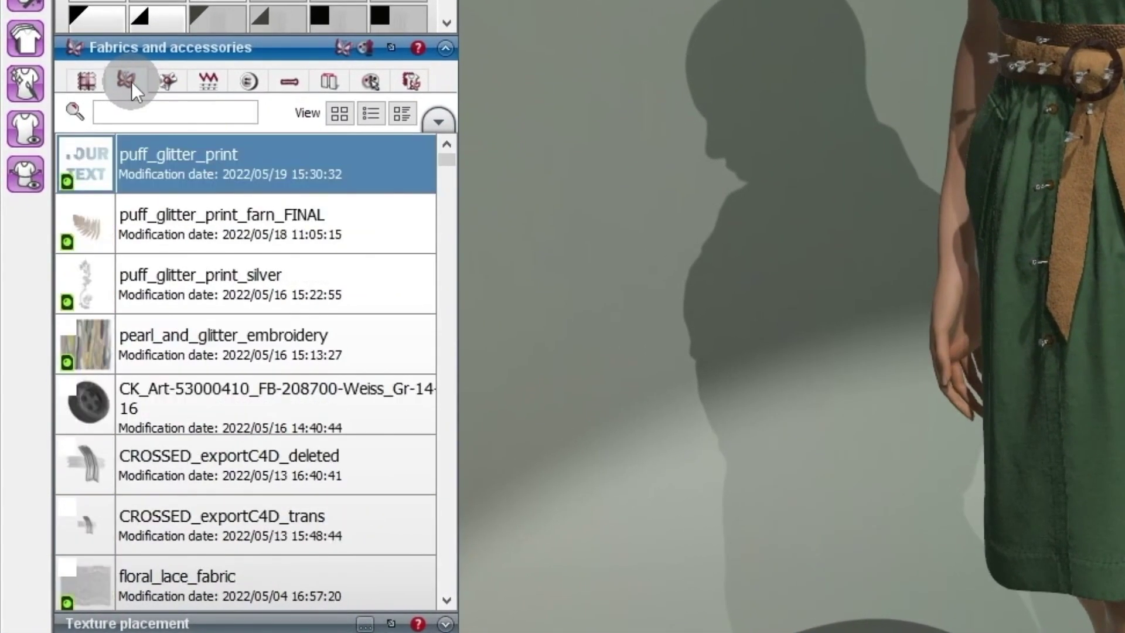
mouse_move(96, 166)
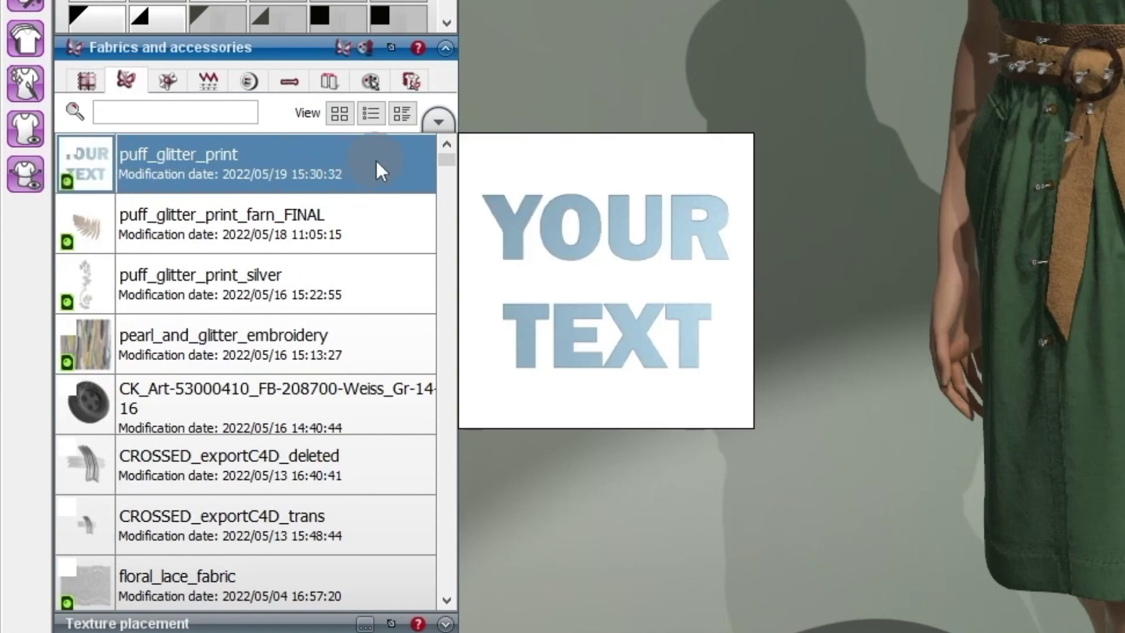
right_click(391, 161)
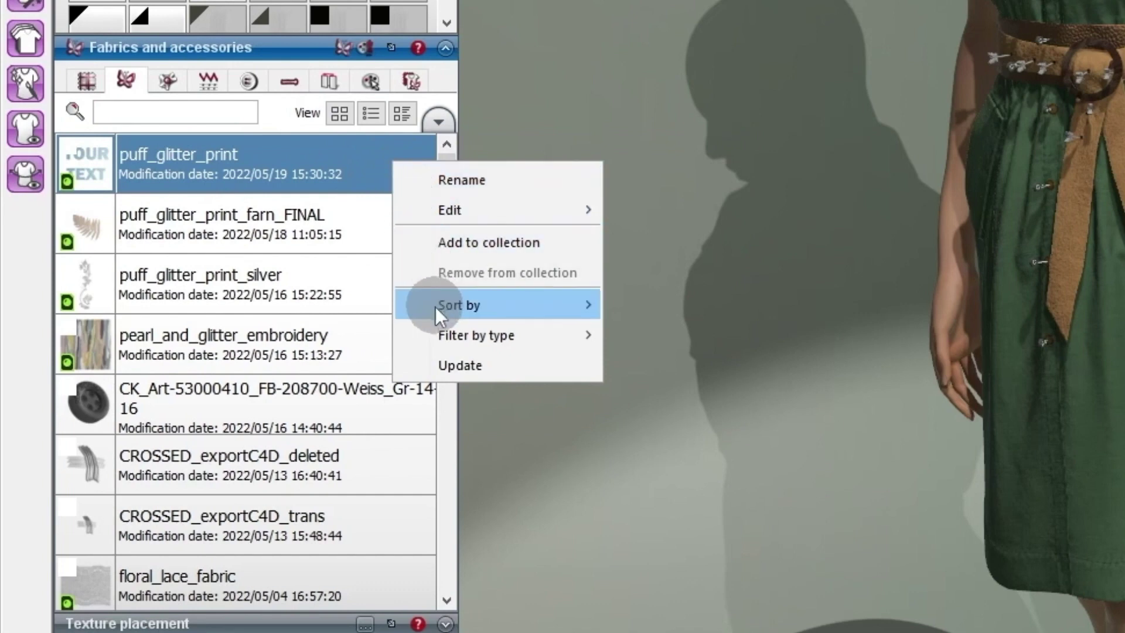
mouse_move(449, 339)
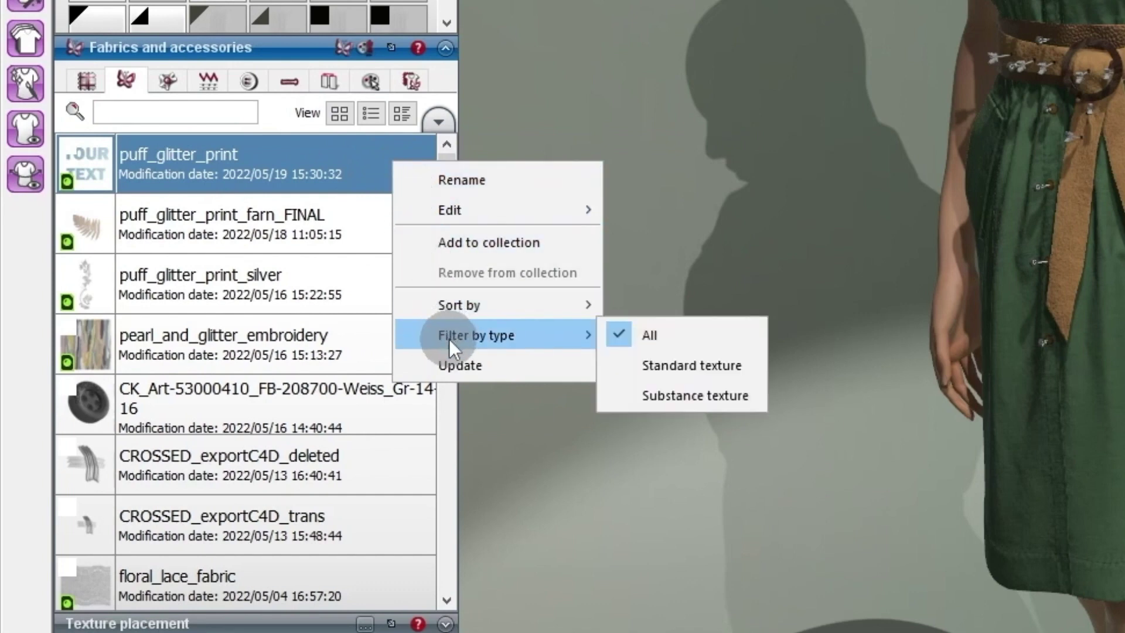
left_click(675, 391)
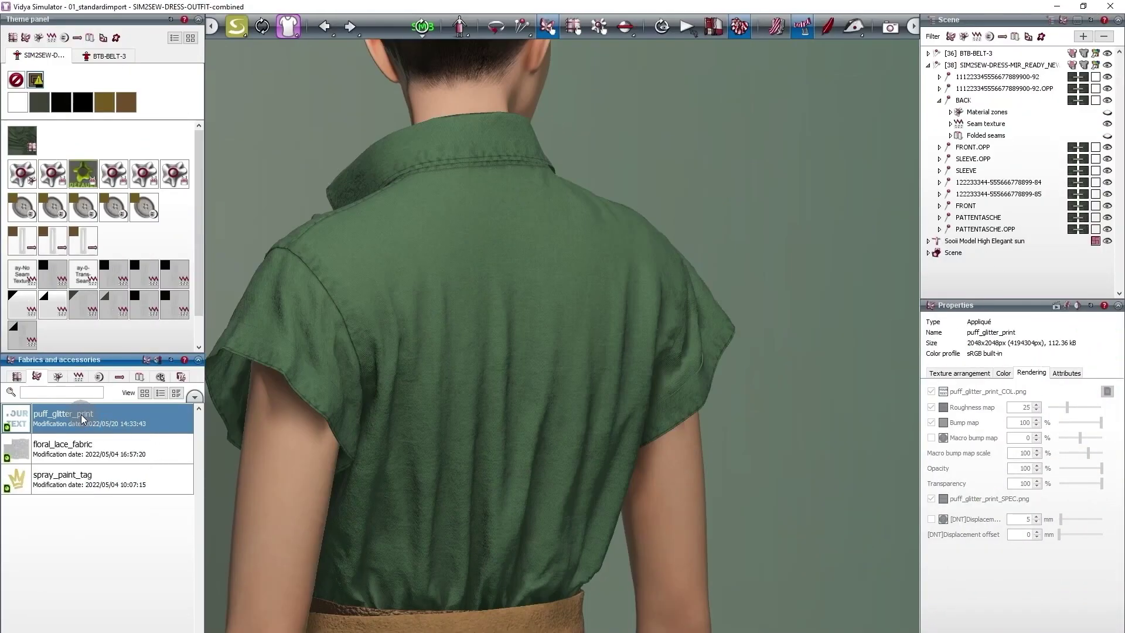
Place the puff_glitter_print appliqué on the back of the dress and set its glitter text to ASSYST
left_click_drag(82, 417, 504, 285)
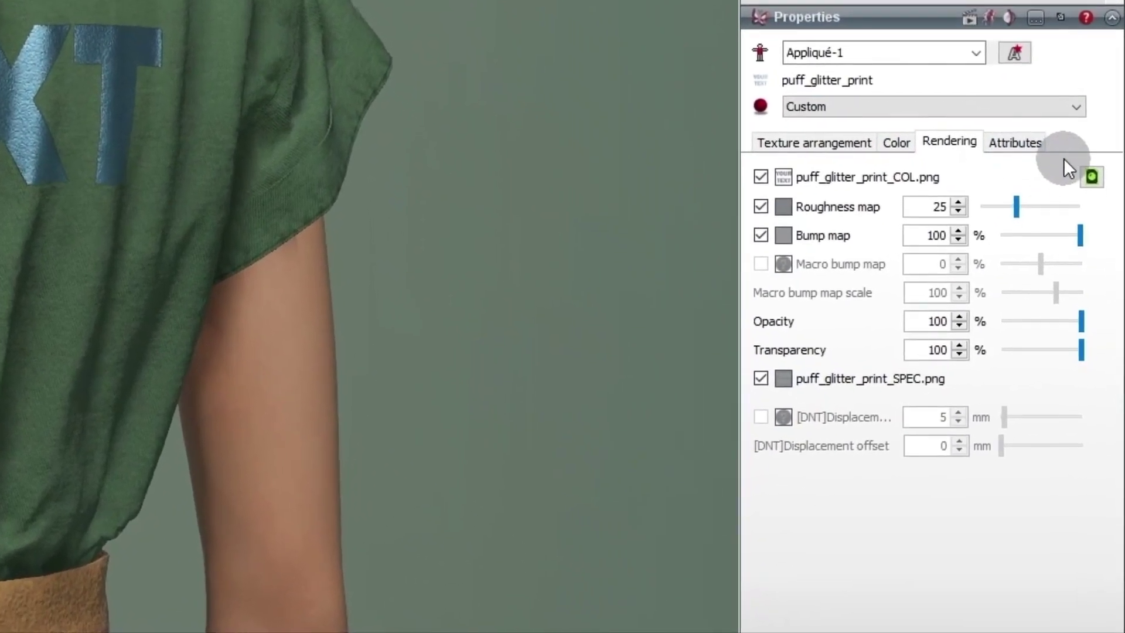
left_click(1092, 177)
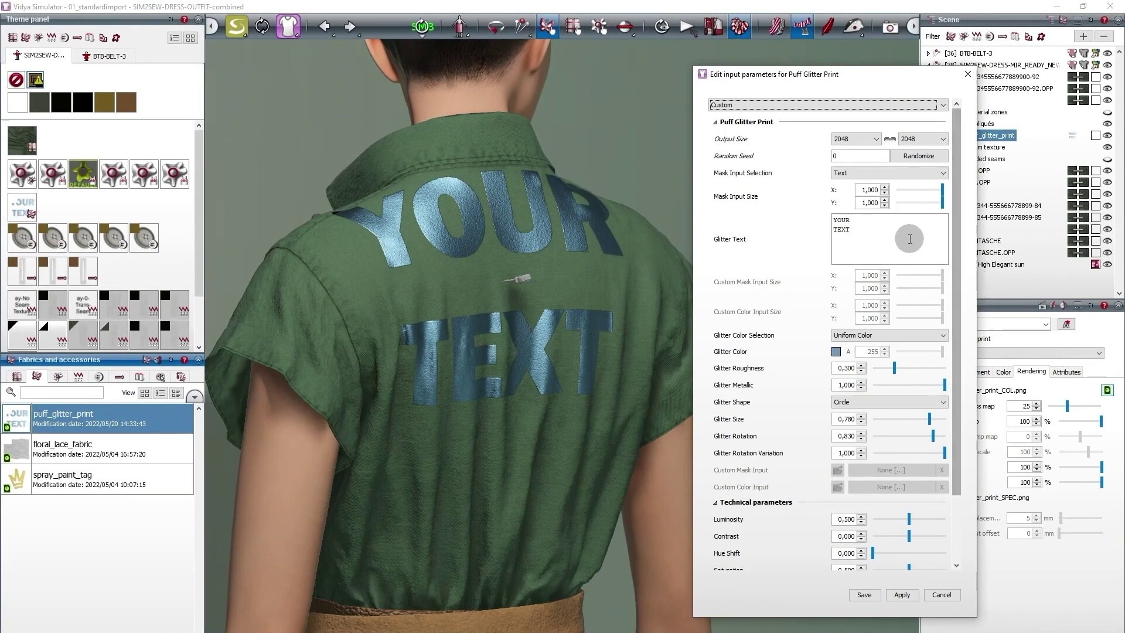
left_click_drag(859, 232, 806, 207)
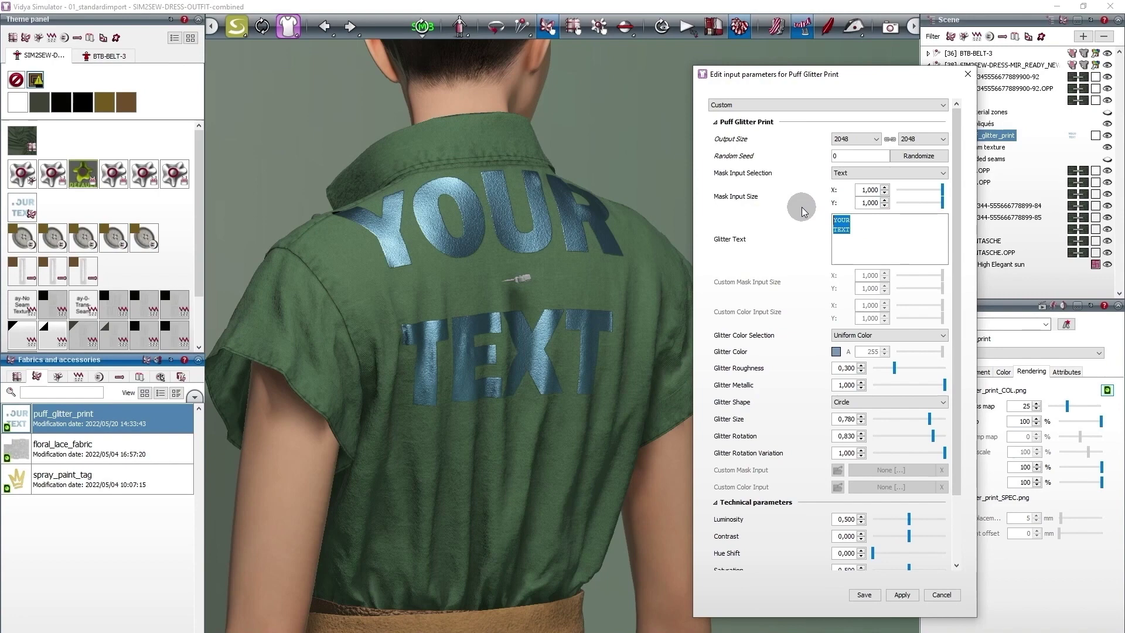
type("ASSYST")
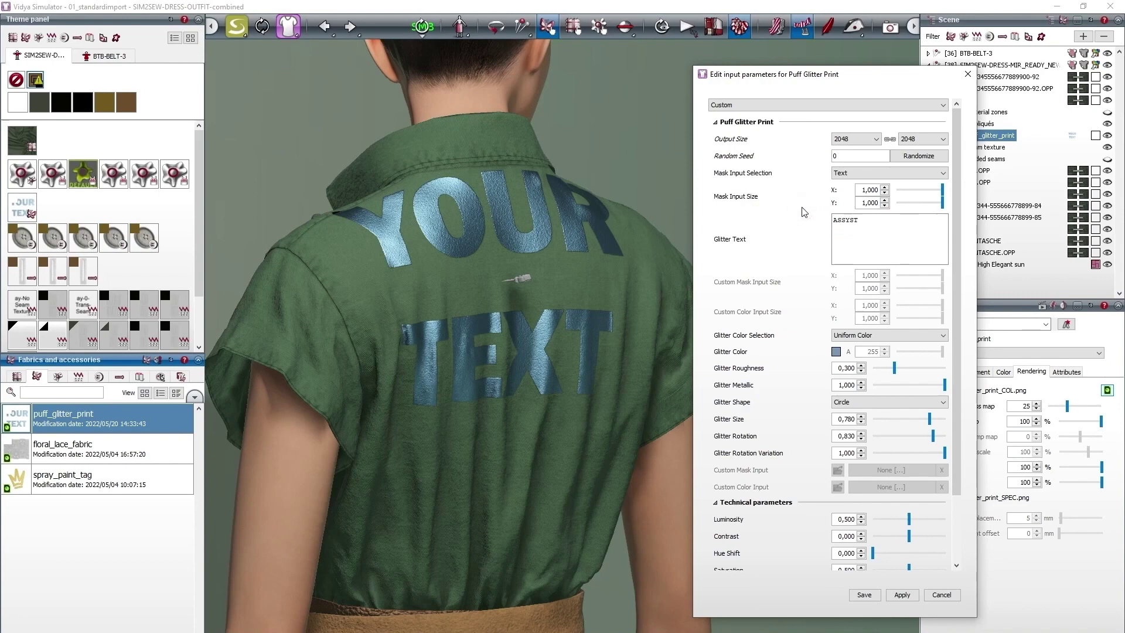
left_click(901, 595)
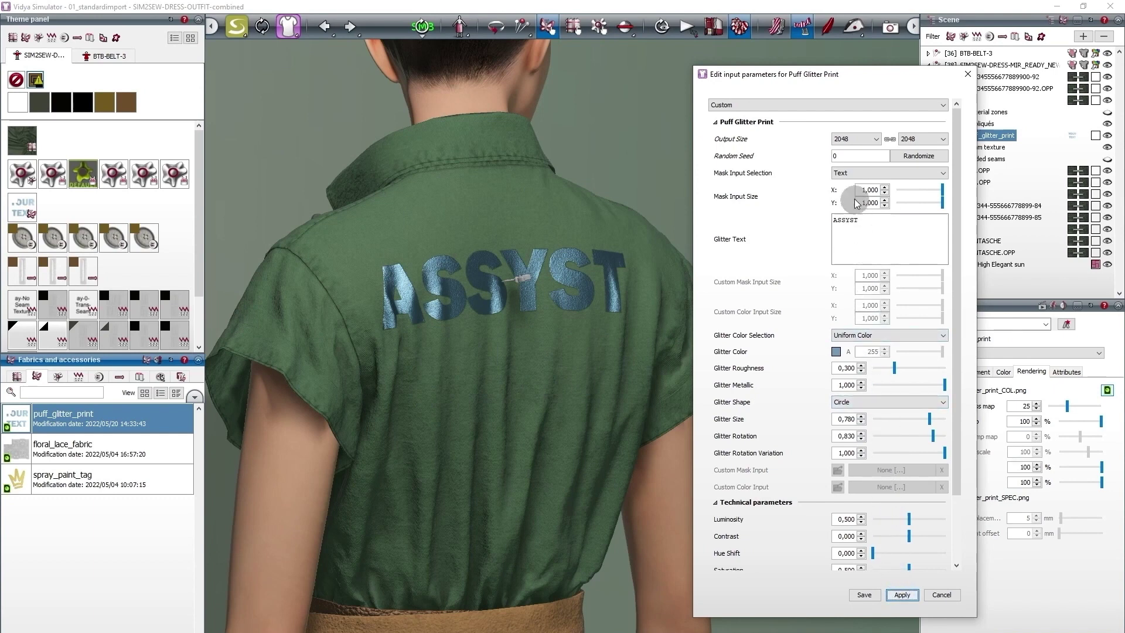
Set the print's mask input selection to Custom Mask and load farn.png as the custom mask input
left_click(847, 174)
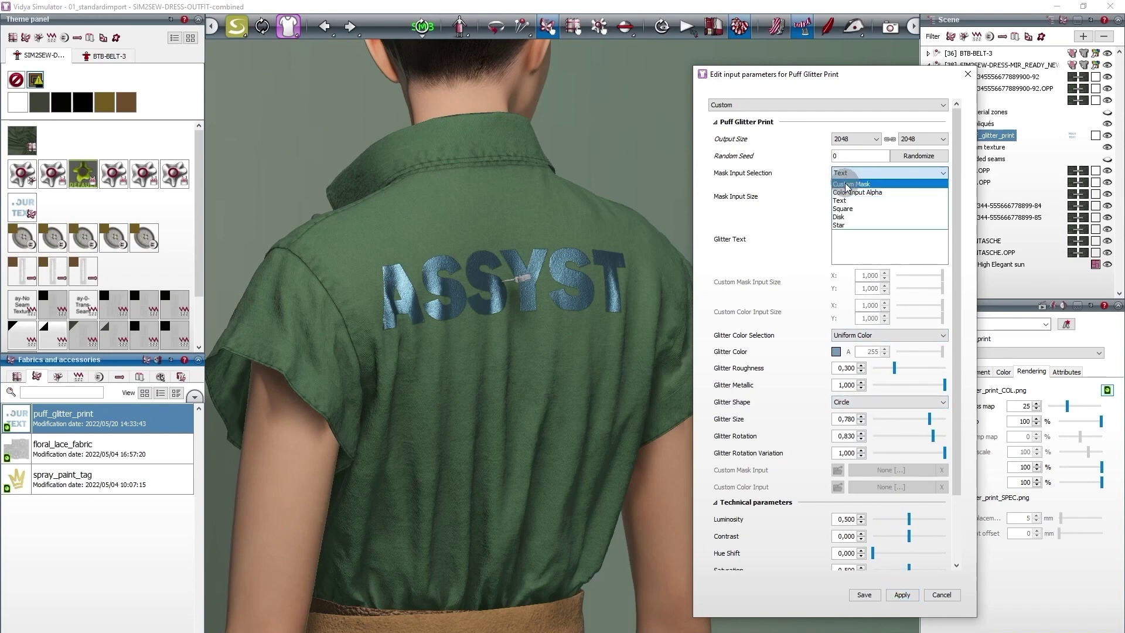
left_click(847, 185)
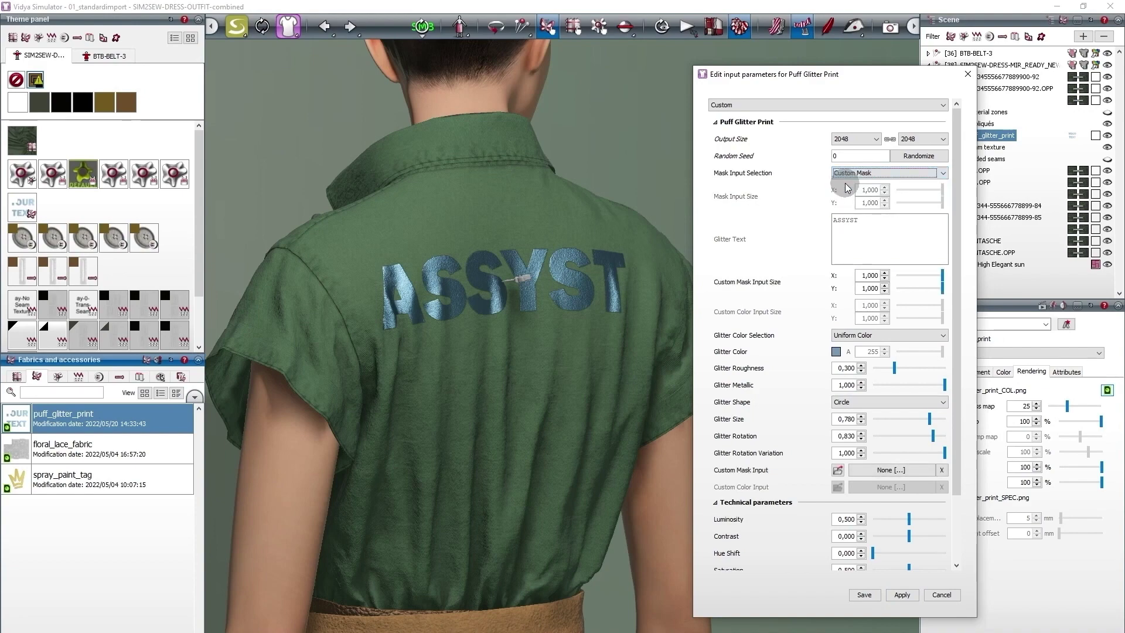
left_click(837, 471)
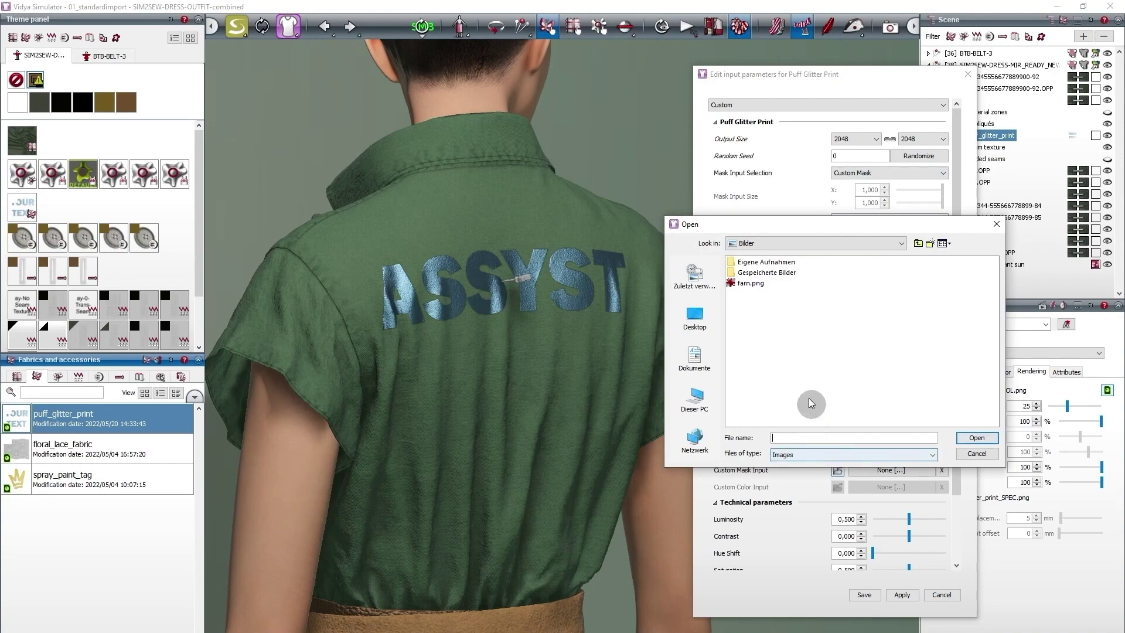
left_click(751, 284)
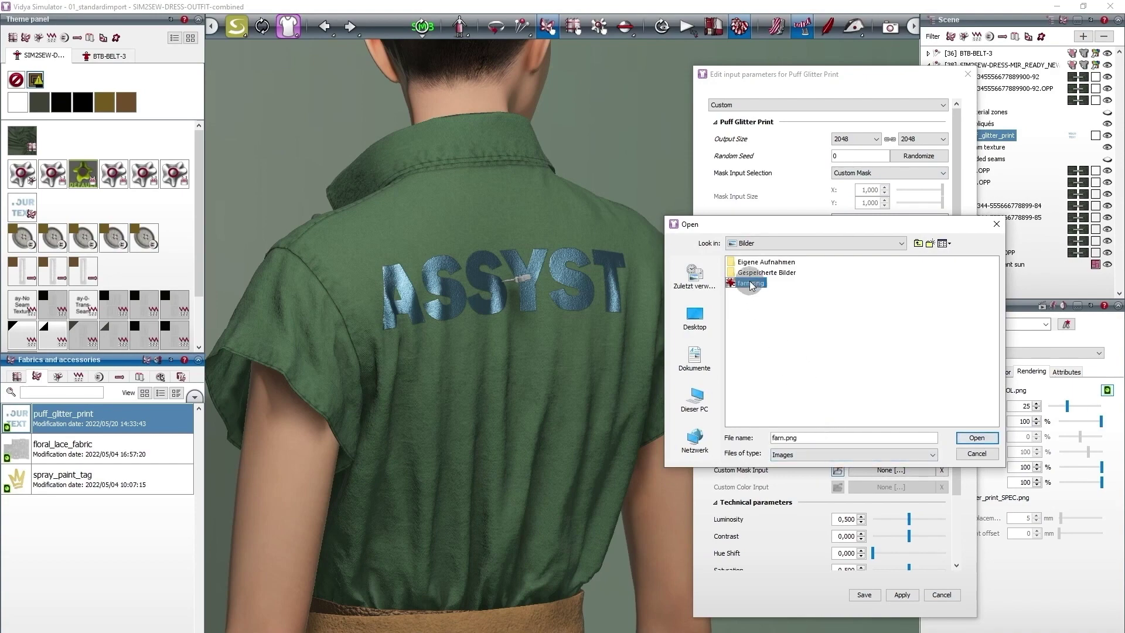
left_click(972, 439)
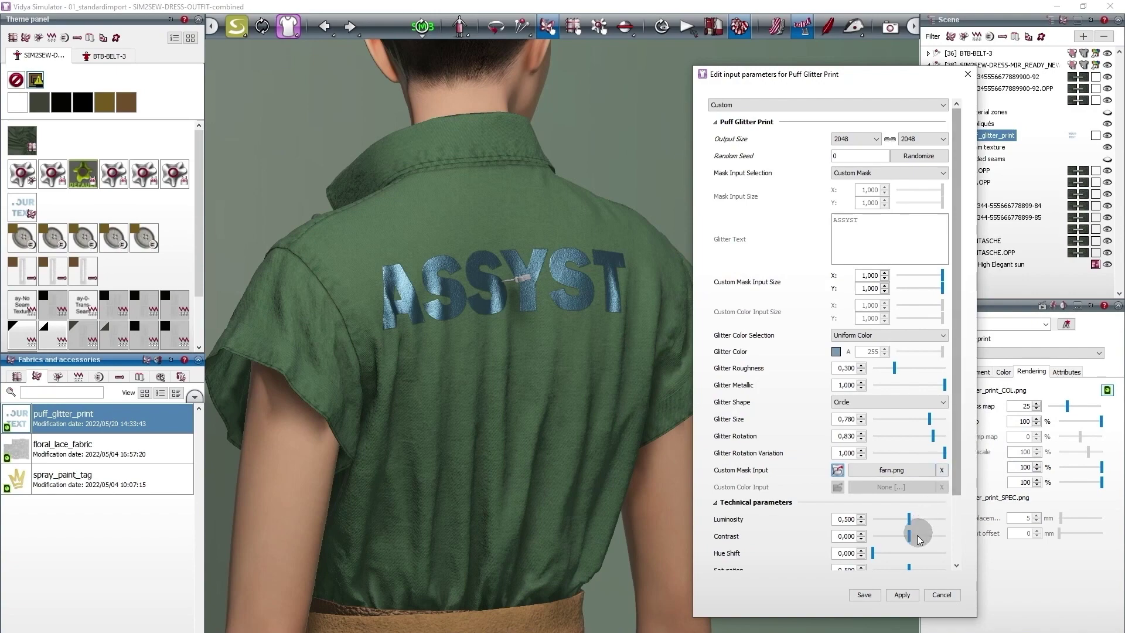
Apply the farn.png mask to the print and recolor its glitter to a copper tone with red 184 and green 146
left_click(900, 595)
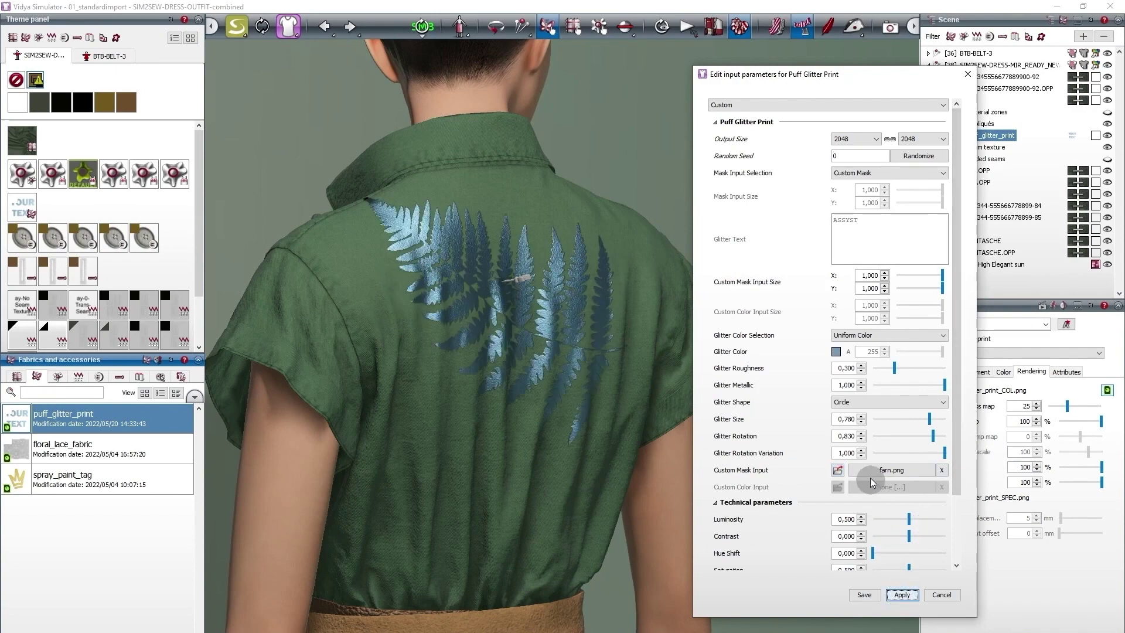
left_click(835, 352)
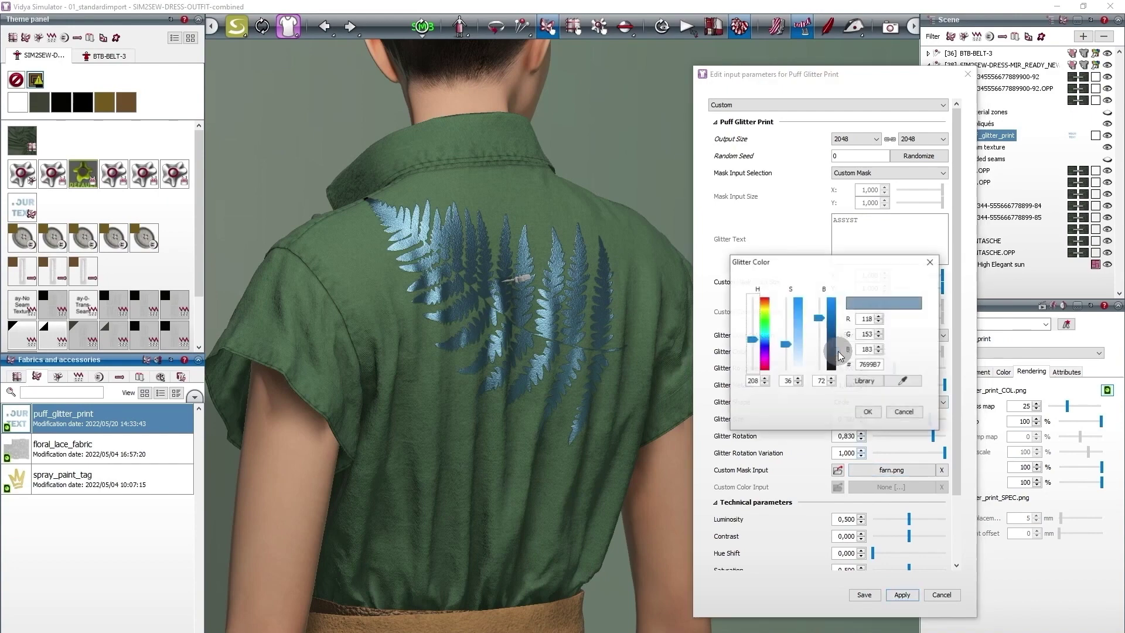
left_click(862, 319)
left_click(865, 319)
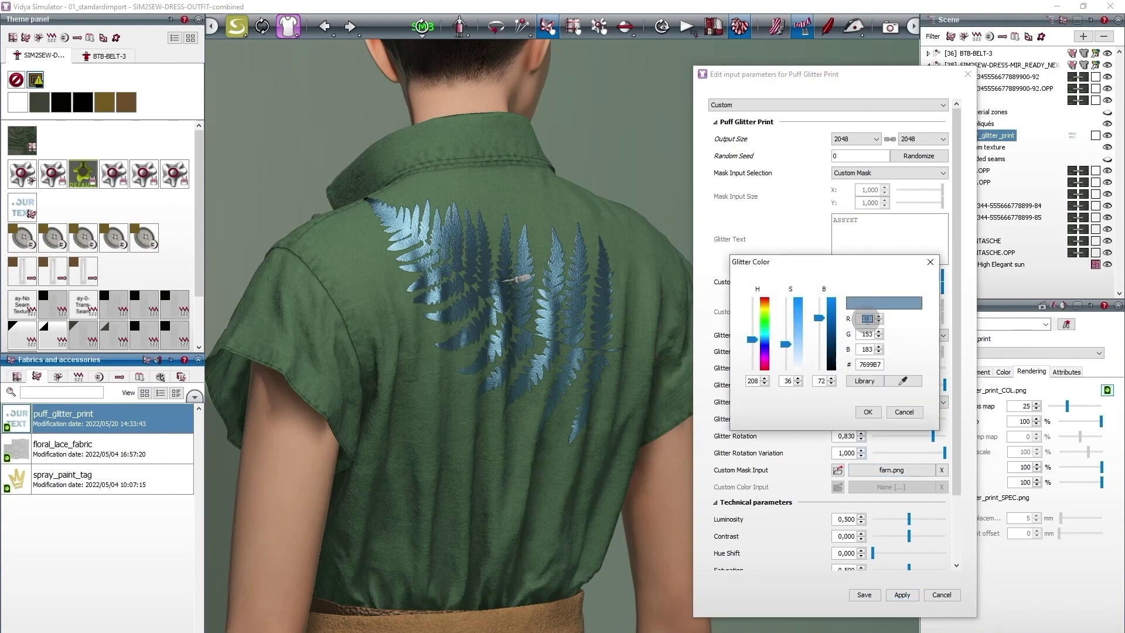
type("34")
left_click(867, 333)
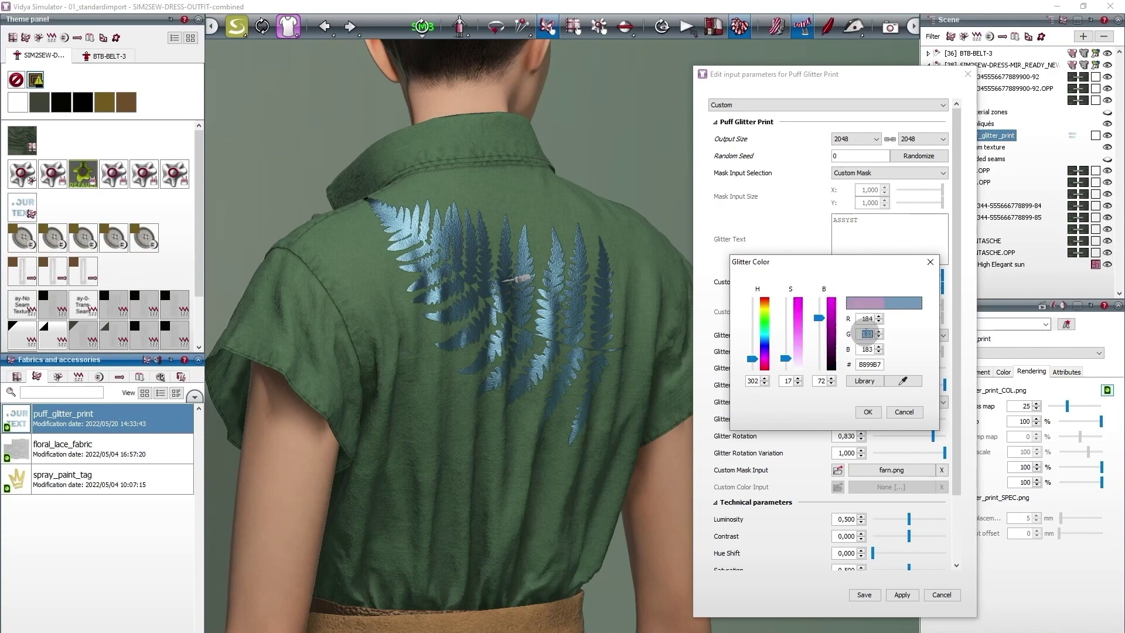
type("146")
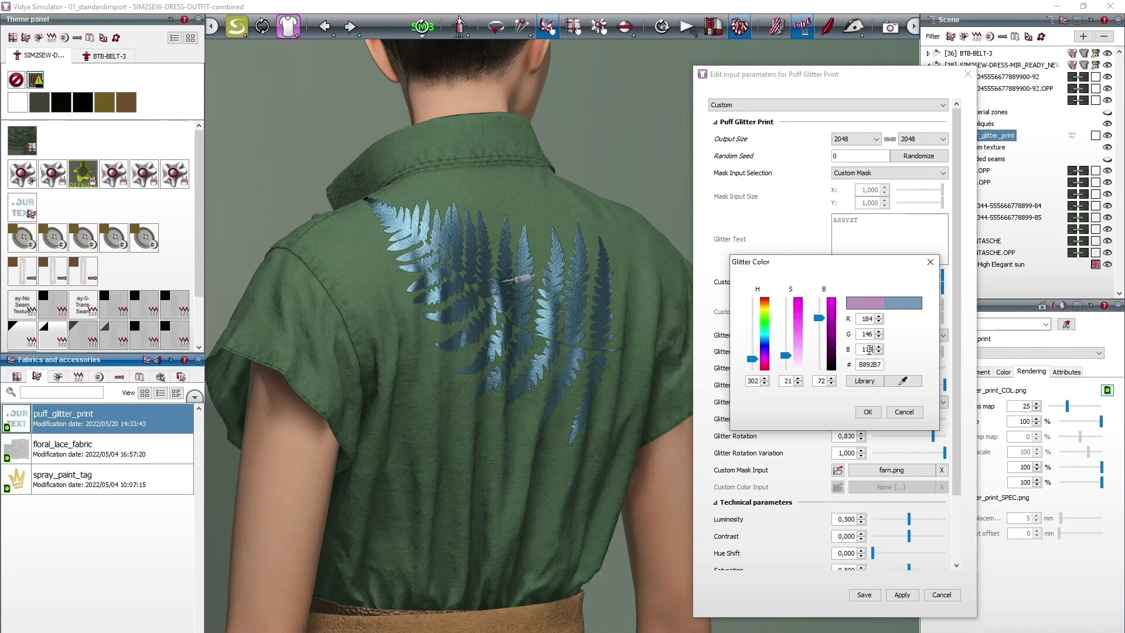
left_click(867, 412)
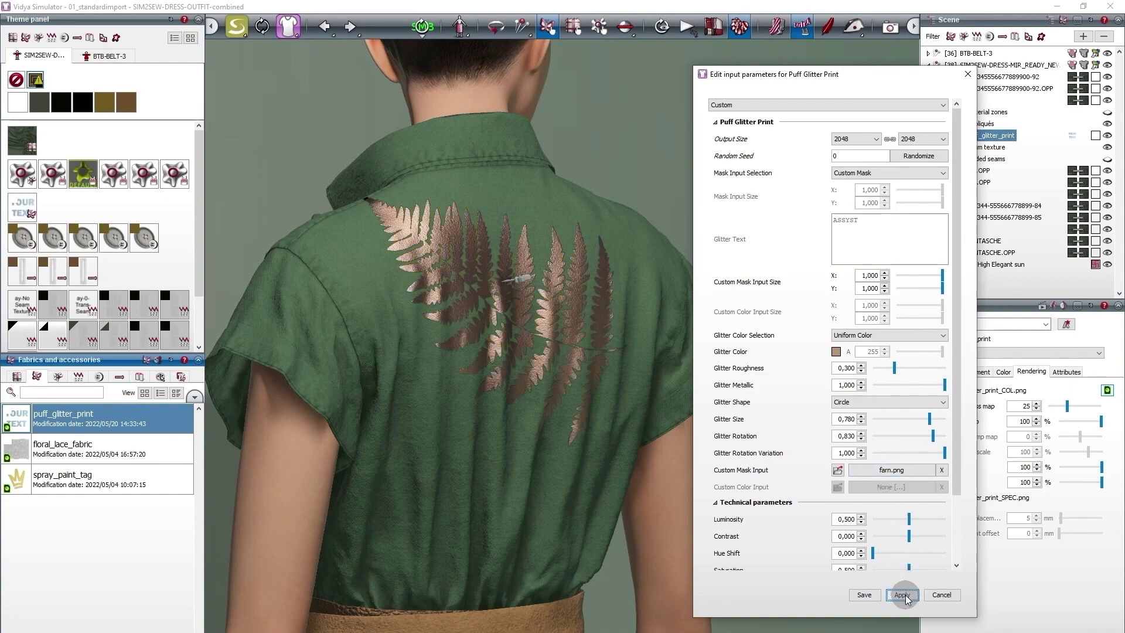
Save the copper fern print as a new appliqué named puff_glitter_print_farn_copper
left_click(864, 596)
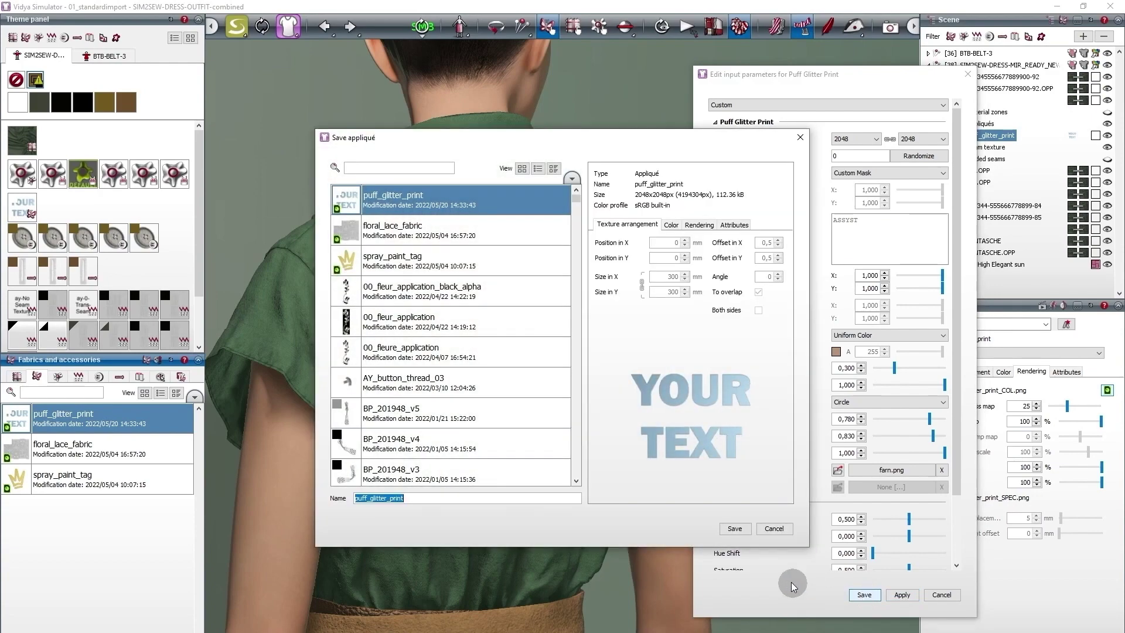
left_click(487, 498)
type("_")
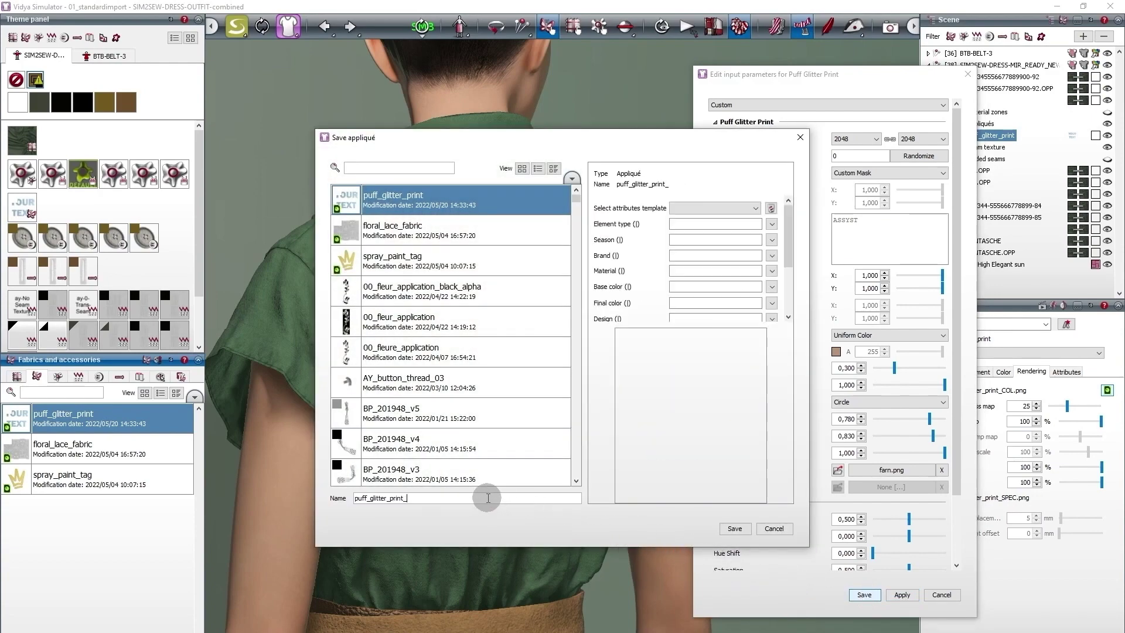
type("farn_copper")
key("Return")
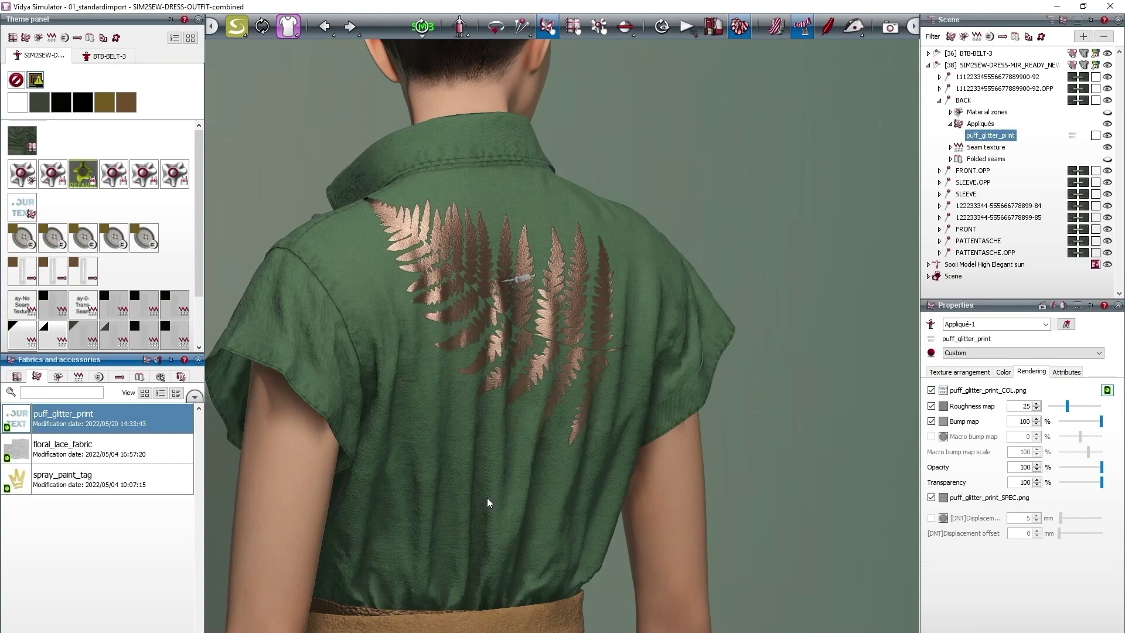
Reopen the print's input parameters and apply the pale silver glitter color E3EAFF
left_click(1015, 439)
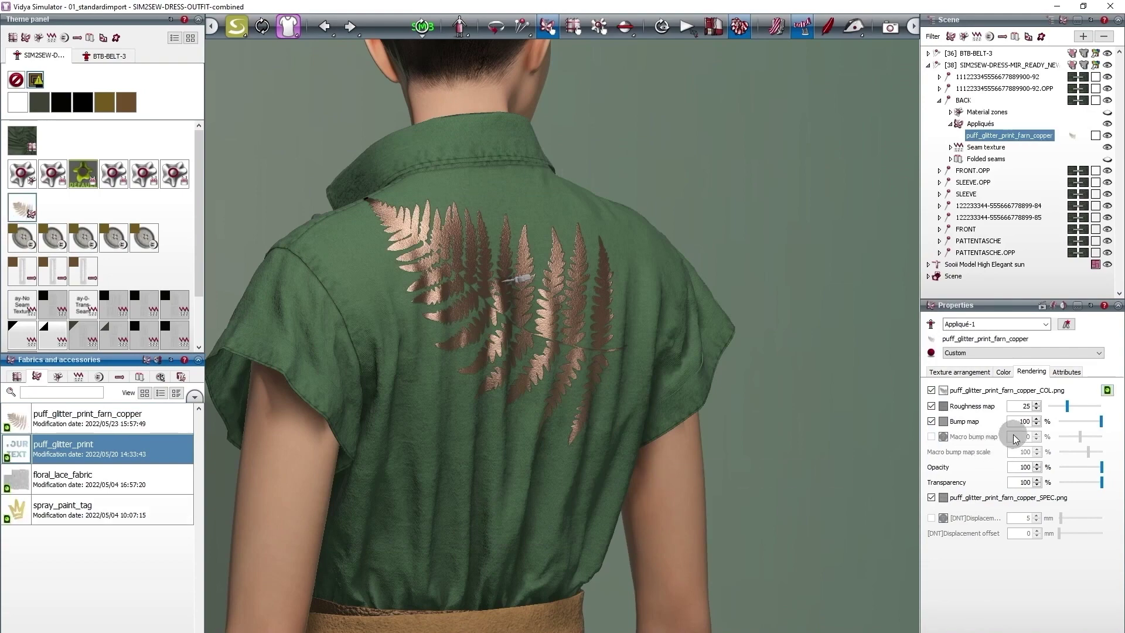
left_click(1107, 389)
left_click(838, 352)
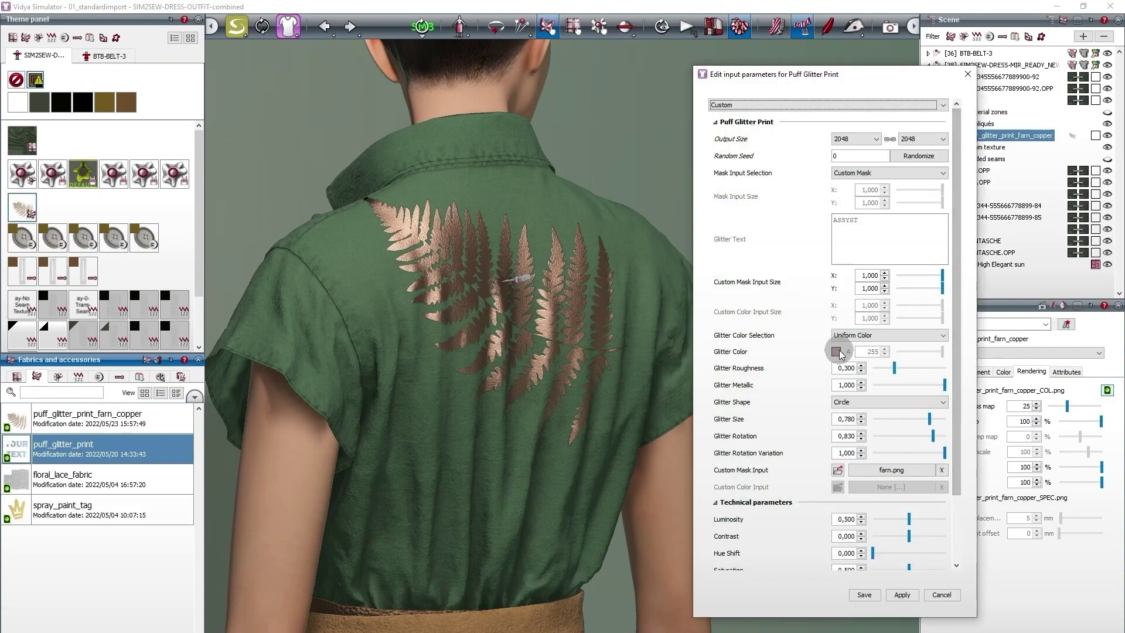
left_click_drag(750, 300, 785, 362)
left_click_drag(819, 317, 821, 296)
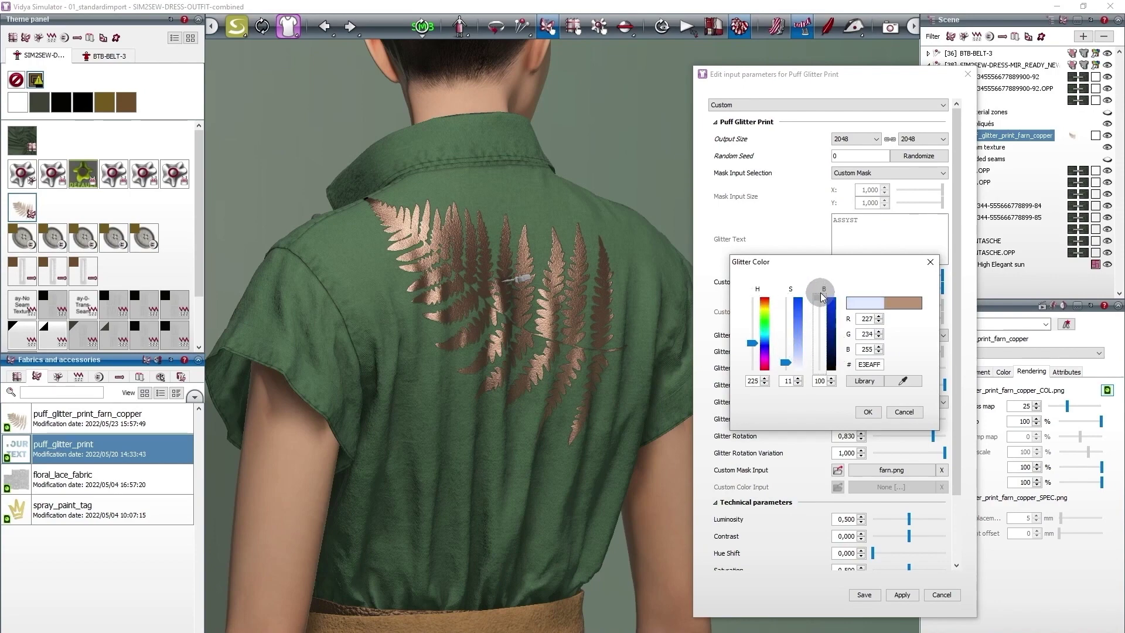
left_click(867, 411)
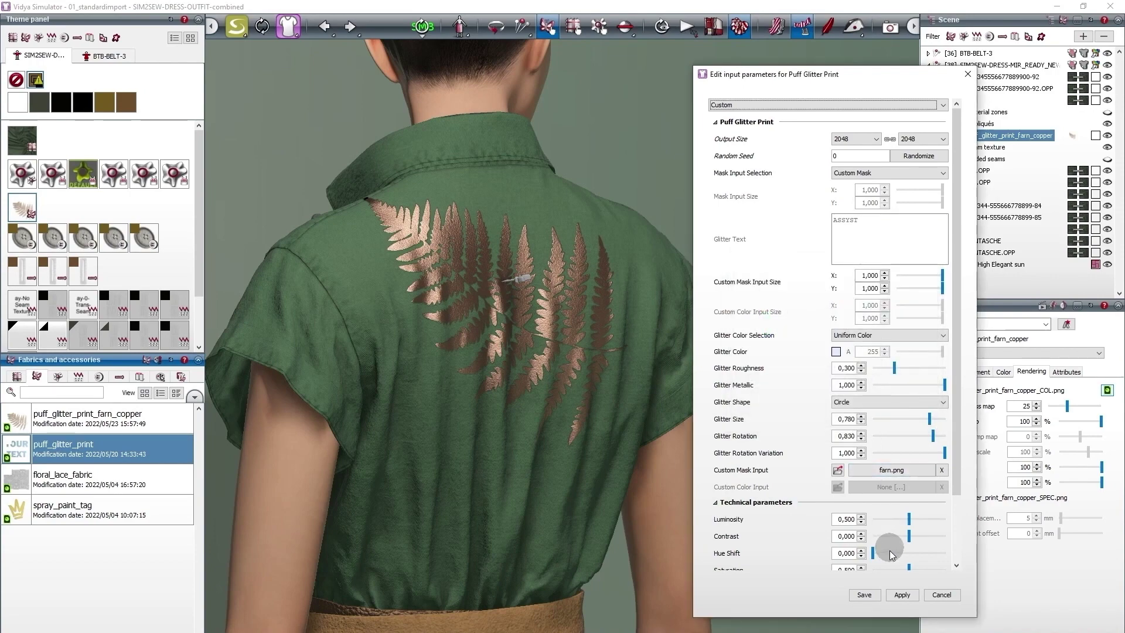
left_click(901, 596)
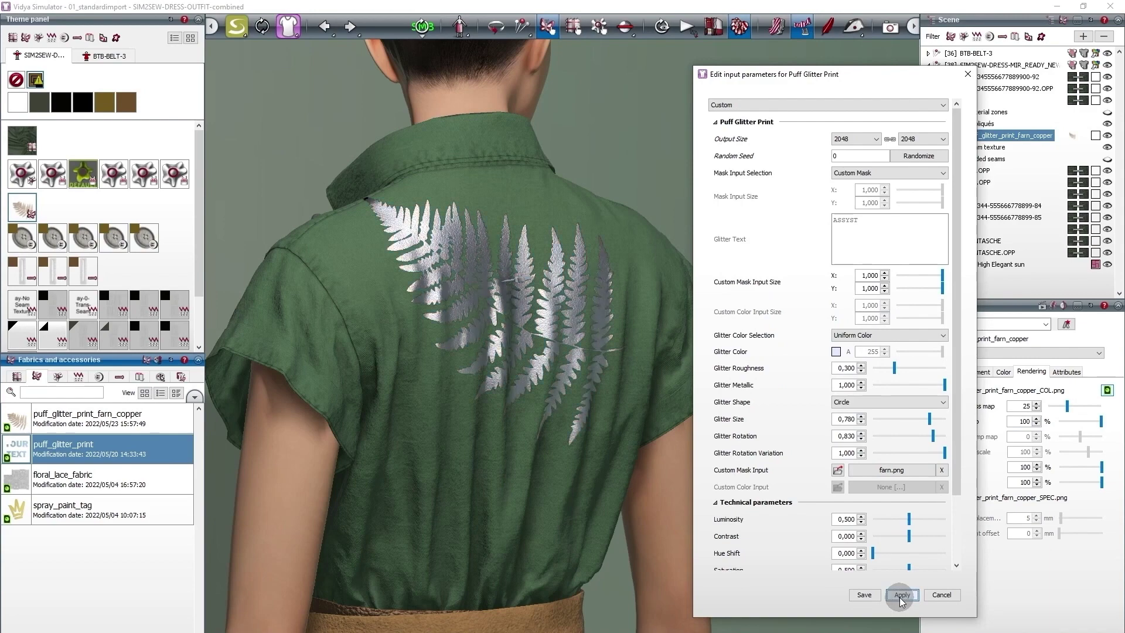
Save the silver variant of the fern print as a new appliqué named puff_glitter_print_farn_silver
left_click(864, 594)
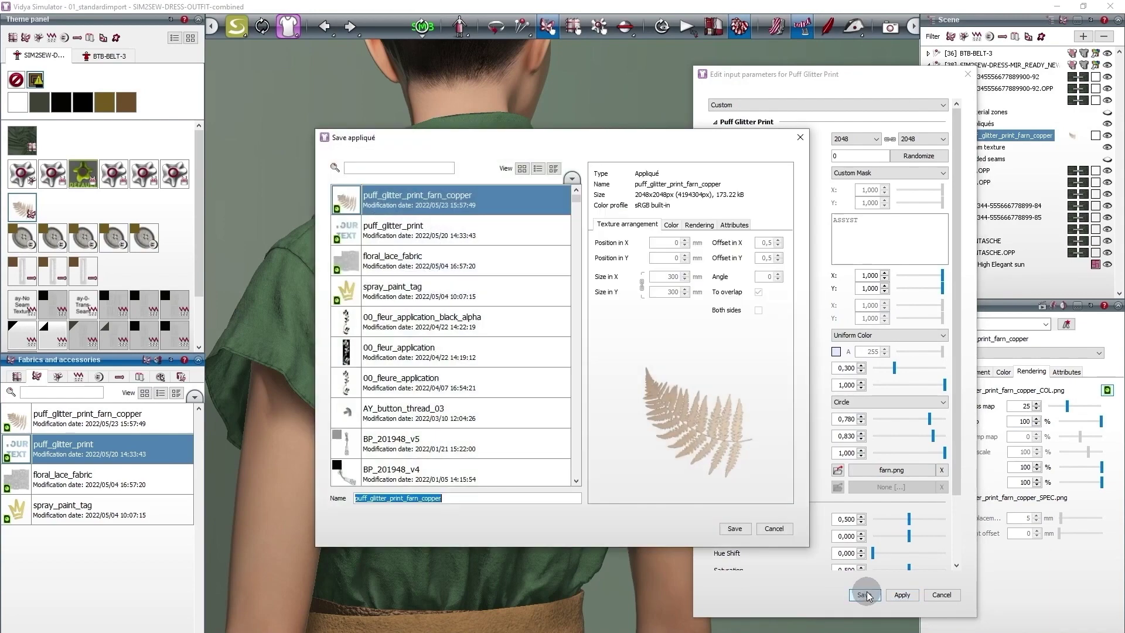
left_click(496, 500)
key("BackSpace")
key("BackSpace")
key("BackSpace")
key("BackSpace")
key("BackSpace")
key("BackSpace")
type("silv")
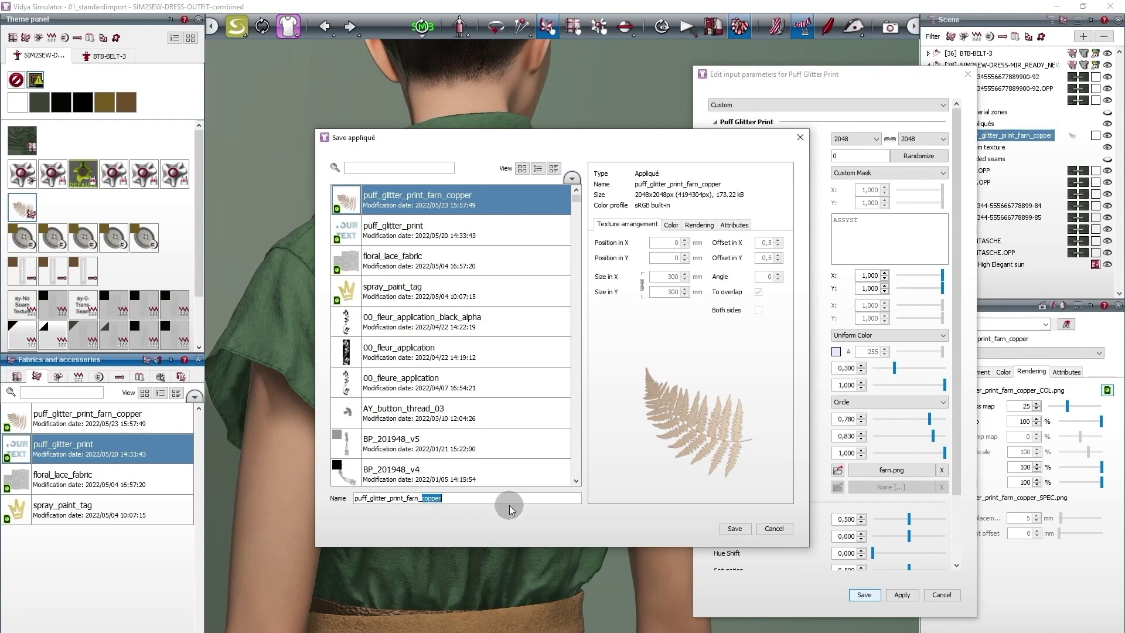
left_click(732, 529)
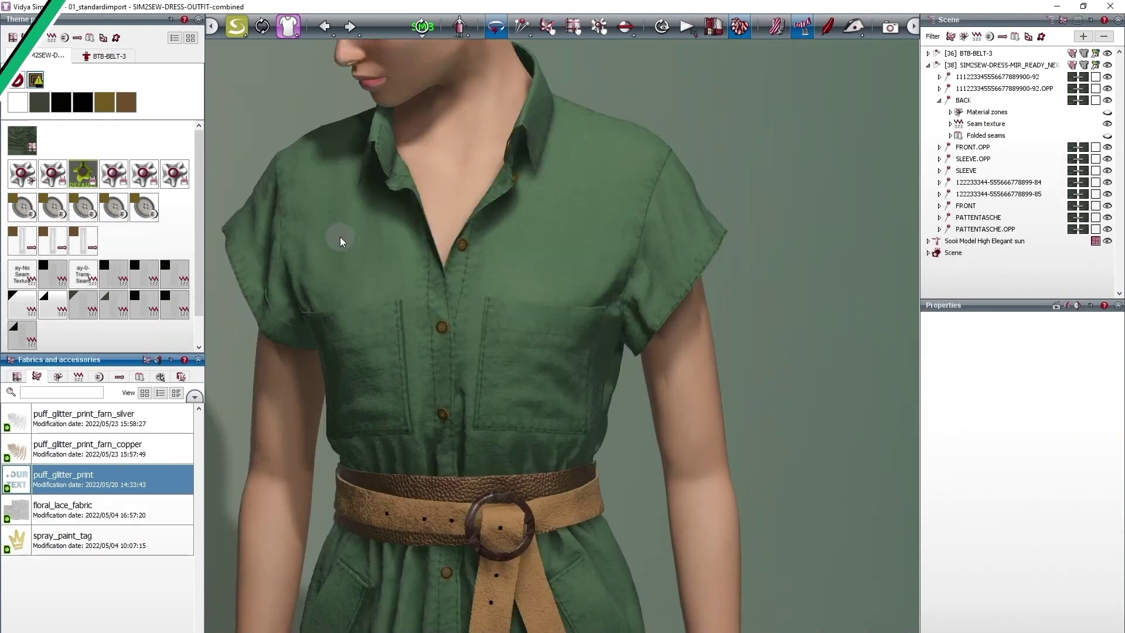
Show the fabrics in the library and apply pearl_and_glitter_embroidery to the dress
left_click(17, 377)
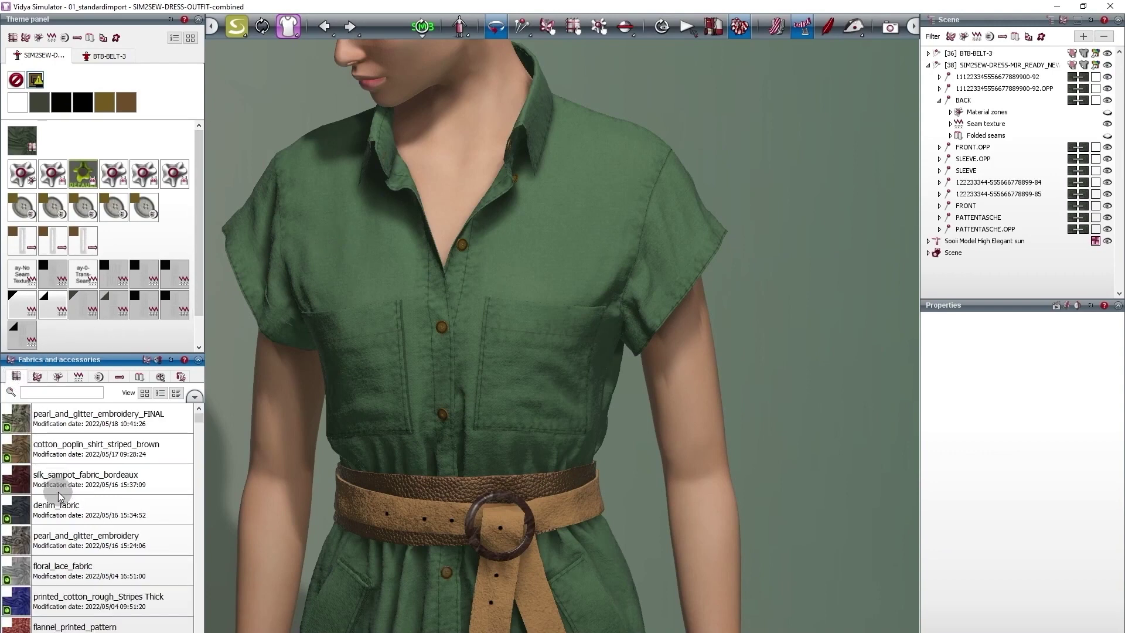
left_click(61, 543)
left_click_drag(61, 544, 369, 251)
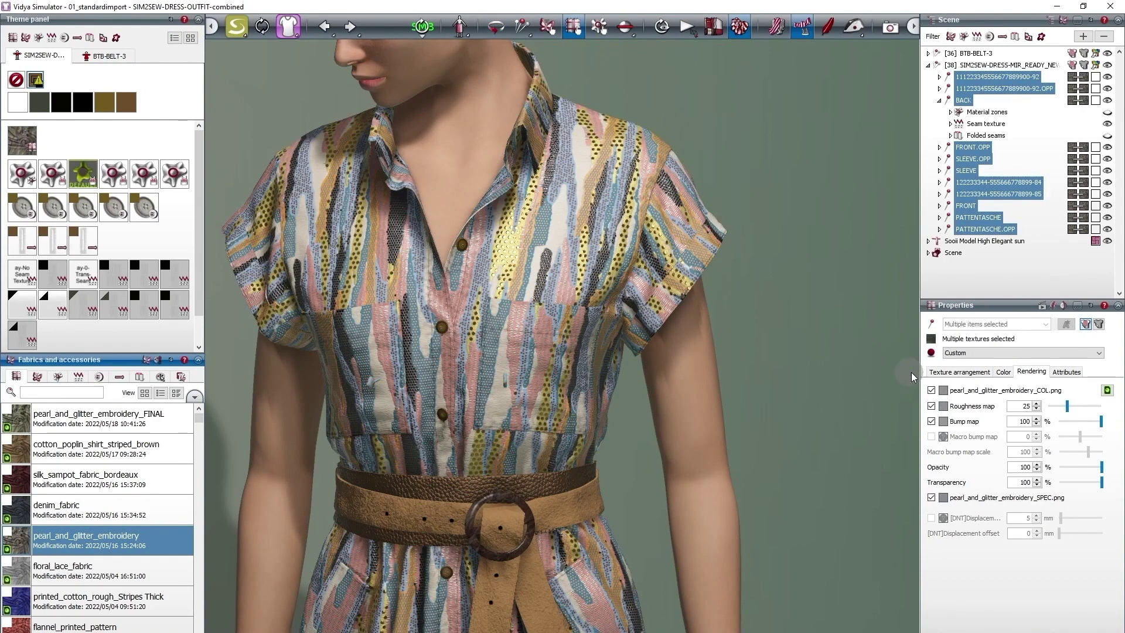
Edit the embroidery fabric's input parameters and set Embroidery Color 01 to a muted green with red 137 and green 146
left_click(1106, 390)
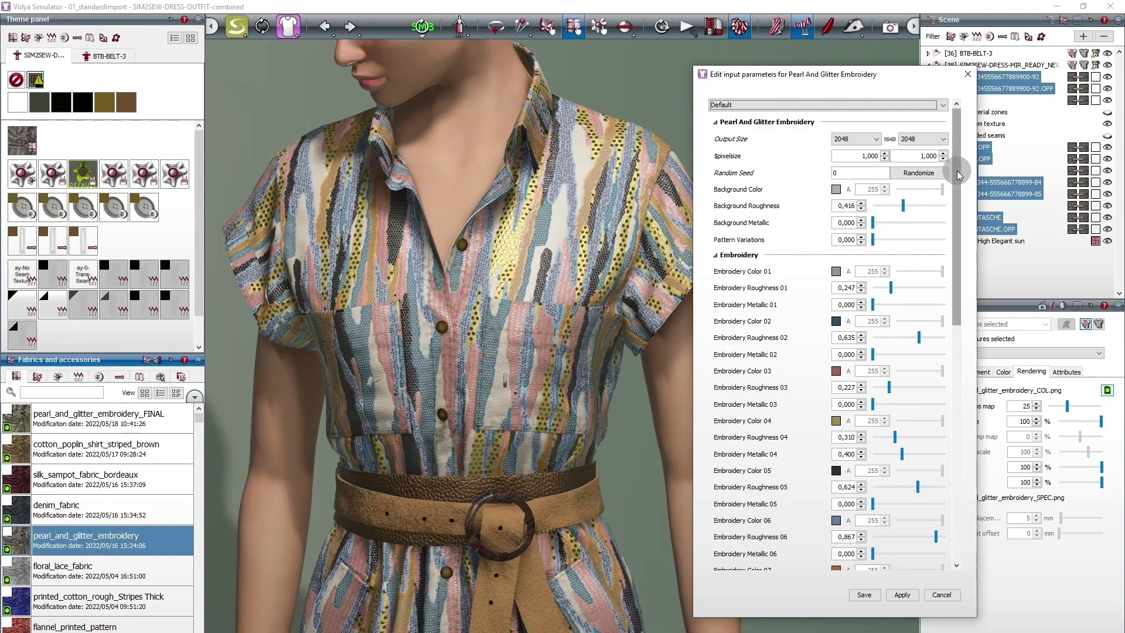
left_click_drag(958, 171, 981, 220)
left_click(836, 156)
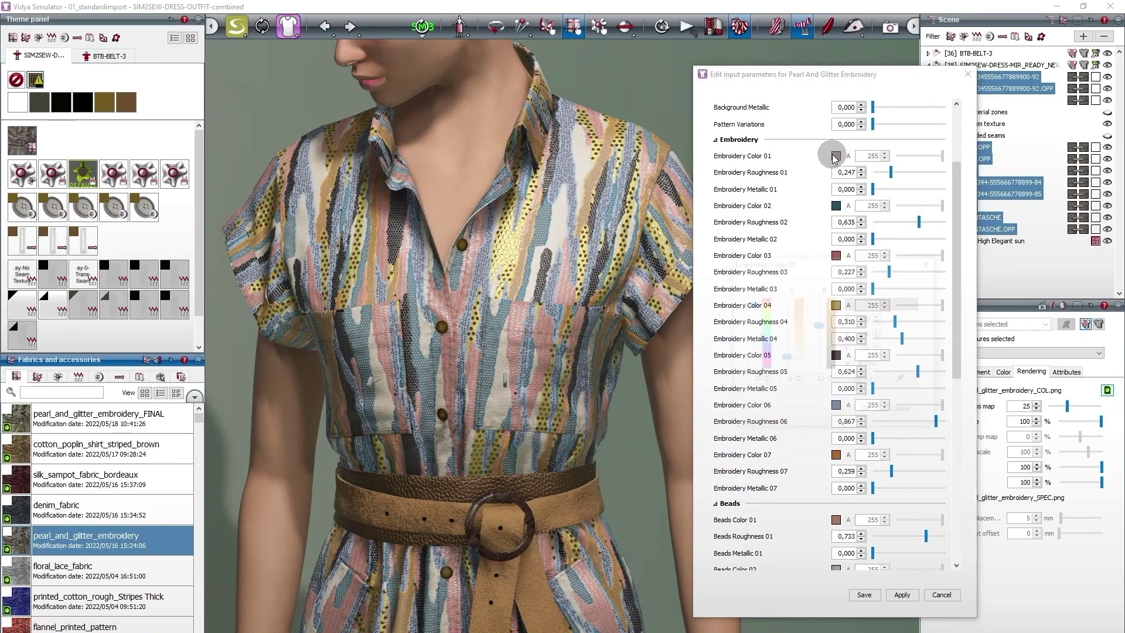
left_click(860, 301)
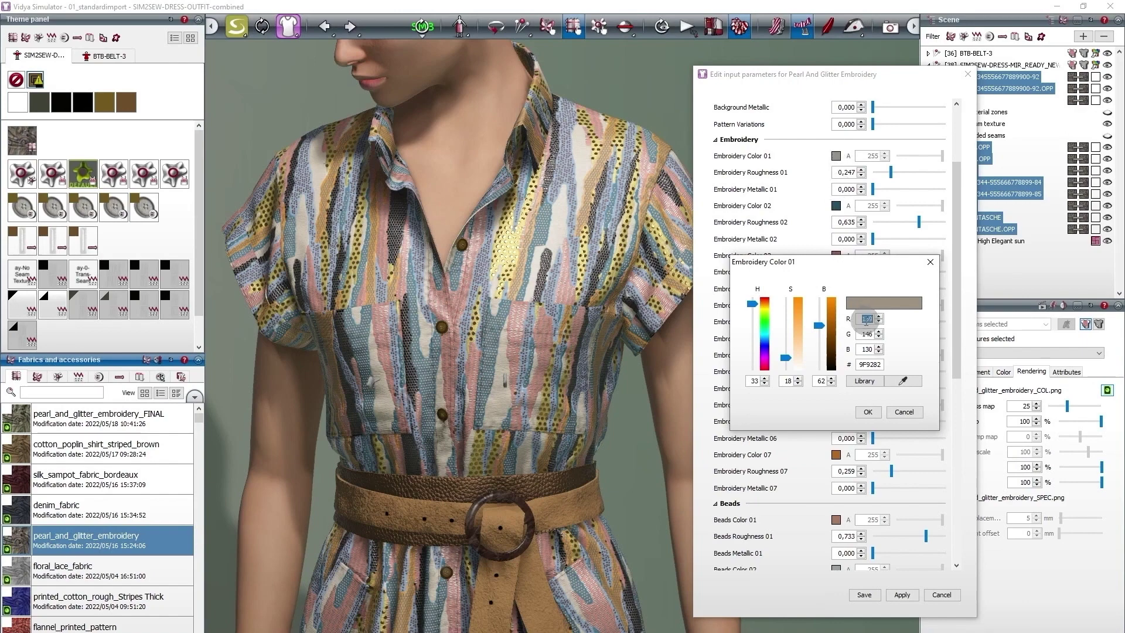
double_click(870, 335)
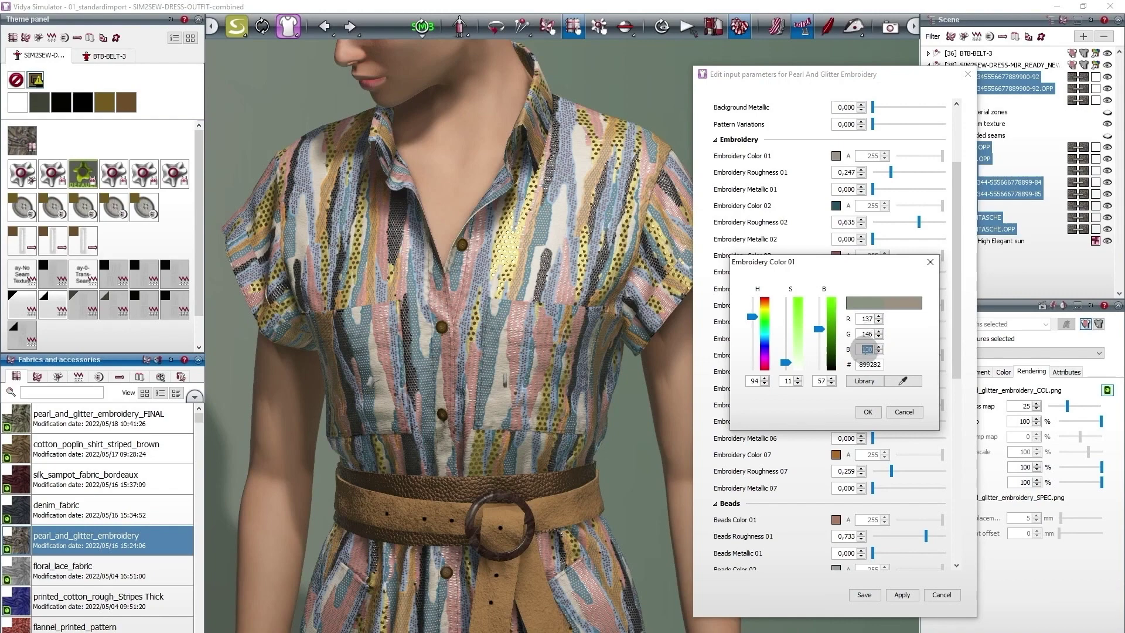
left_click(865, 411)
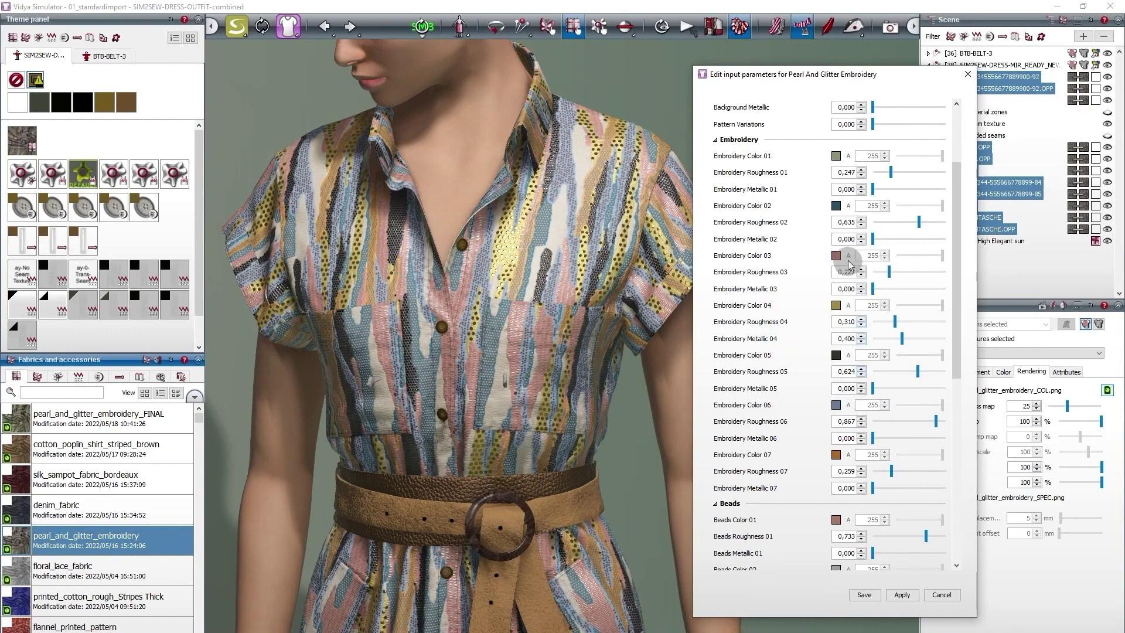
Try Embroidery Color 02 with red 84, green 99 and blue 37 on the dress, then discard the parameter changes
left_click(836, 205)
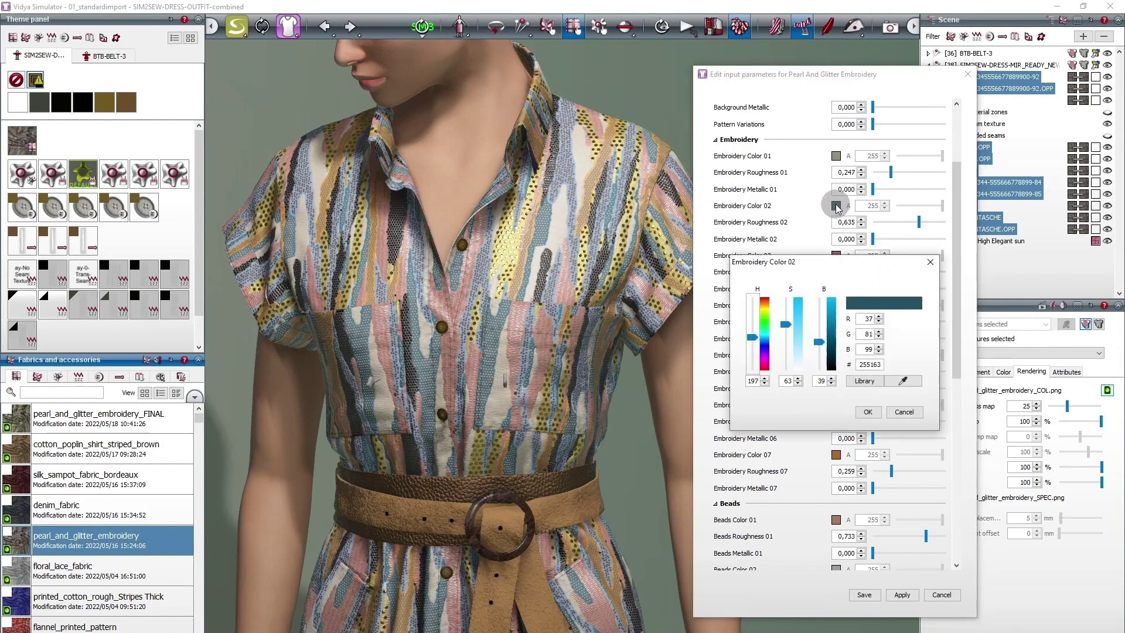
left_click(875, 319)
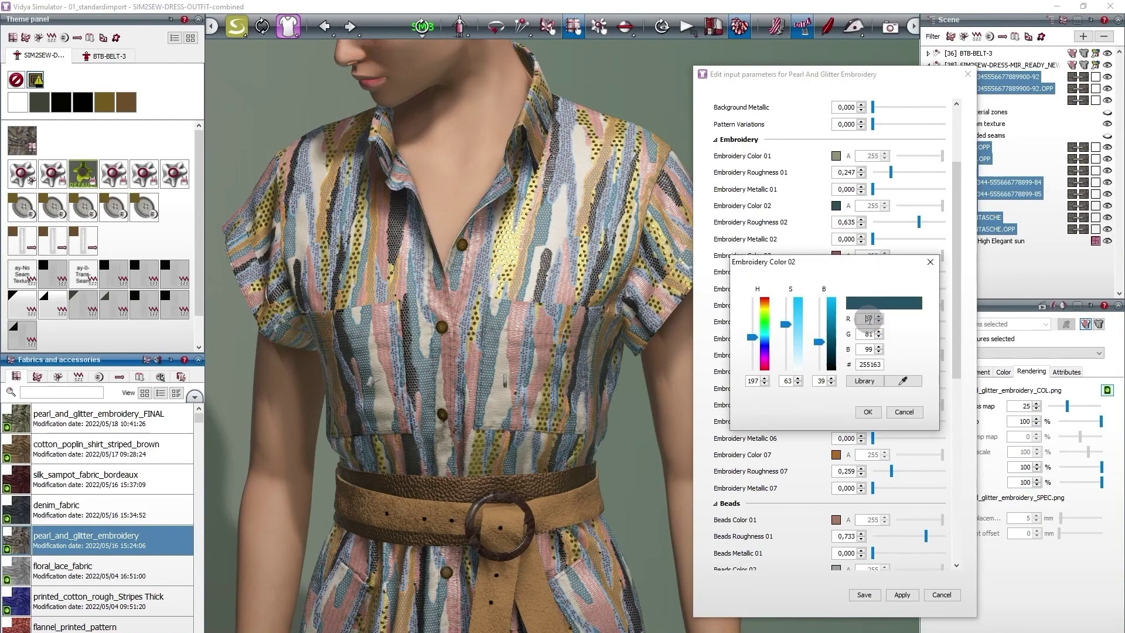
left_click(868, 334)
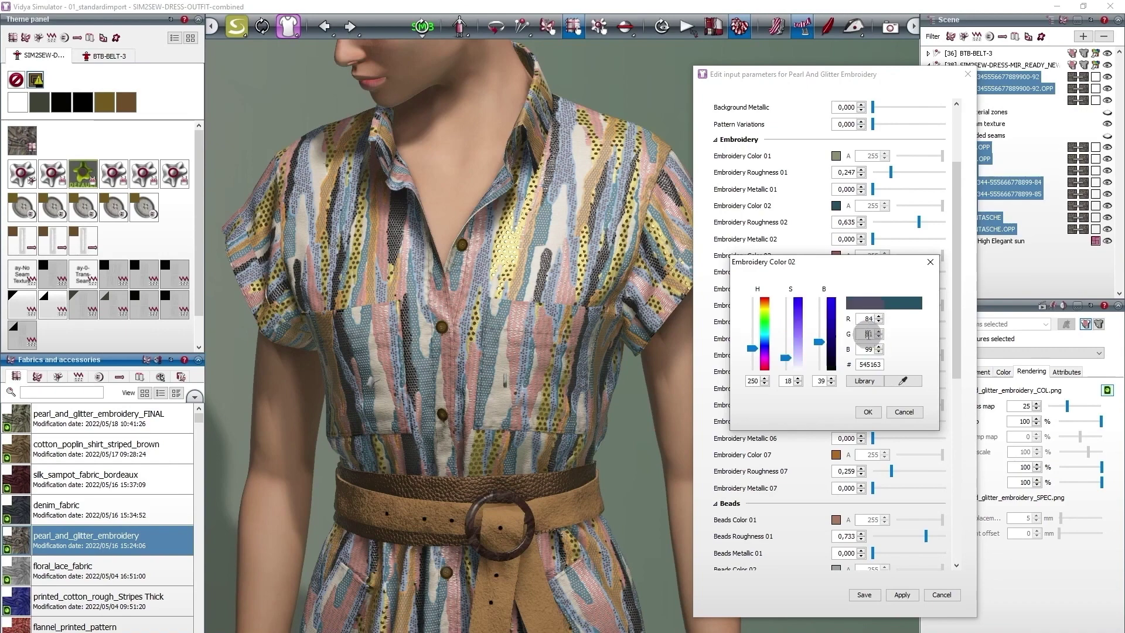
left_click(868, 349)
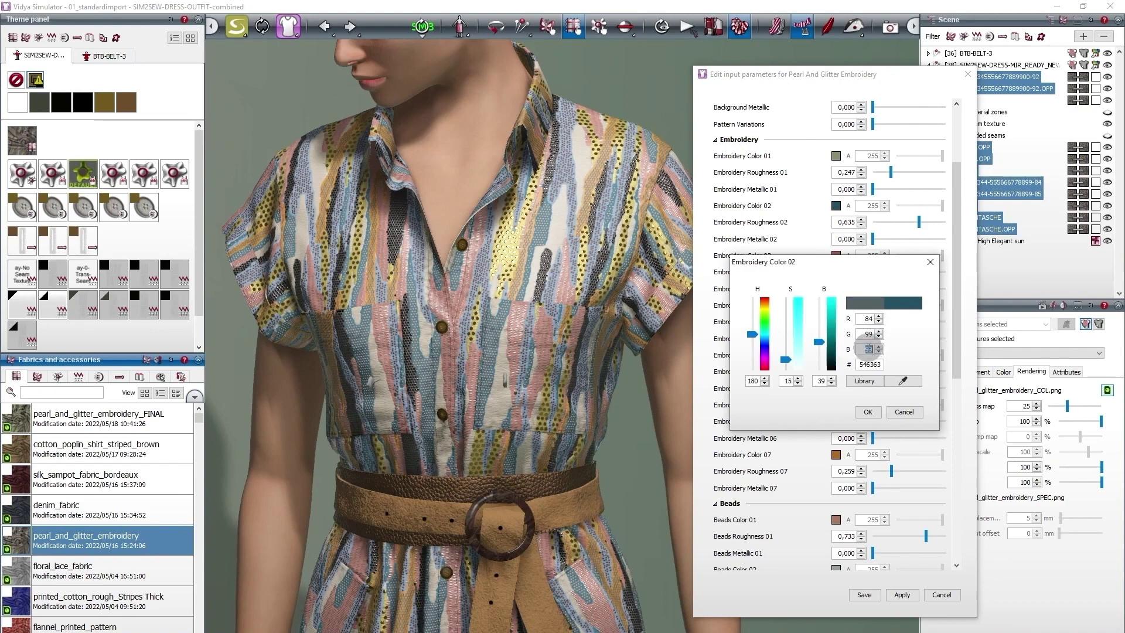
left_click(867, 412)
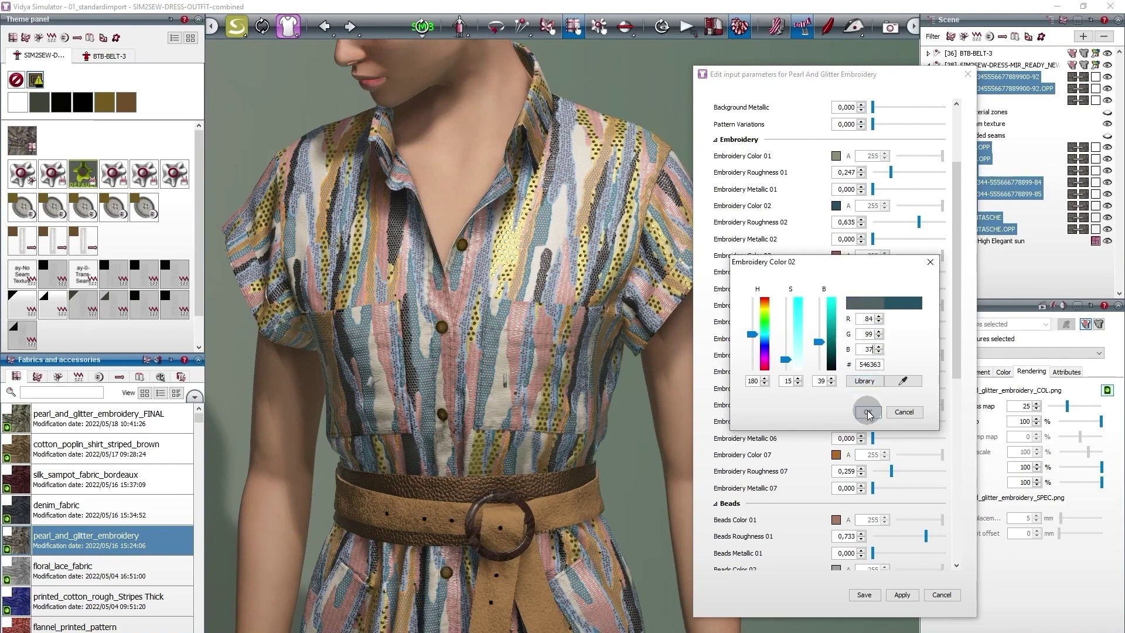
left_click(903, 594)
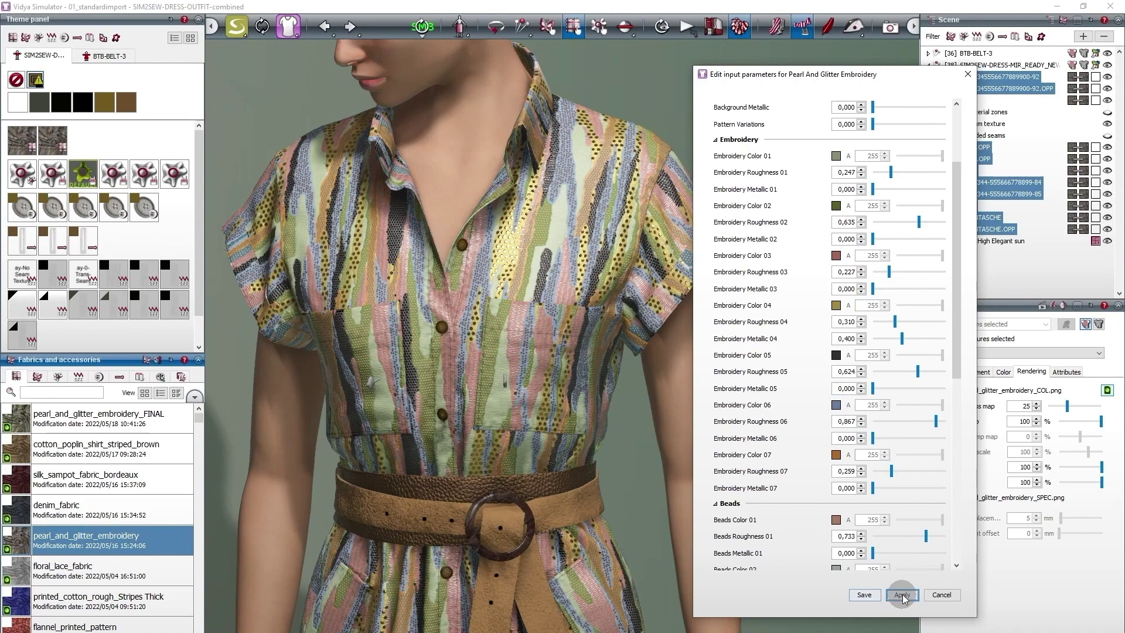
left_click(940, 594)
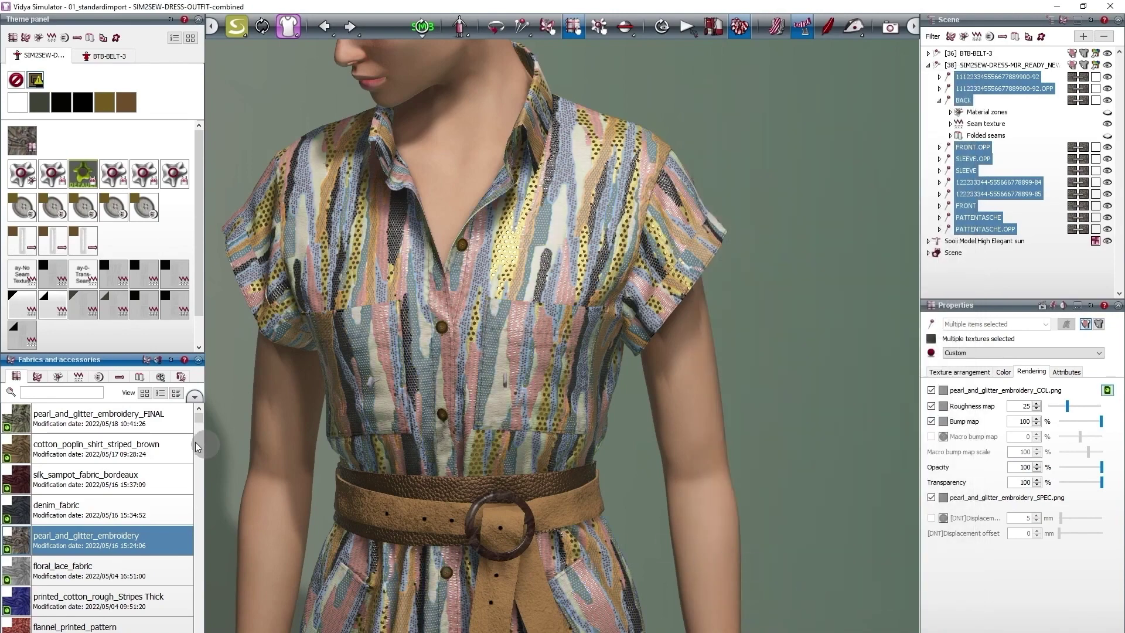
Apply the pearl_and_glitter_embroidery_FINAL fabric to the dress
left_click_drag(62, 416, 565, 265)
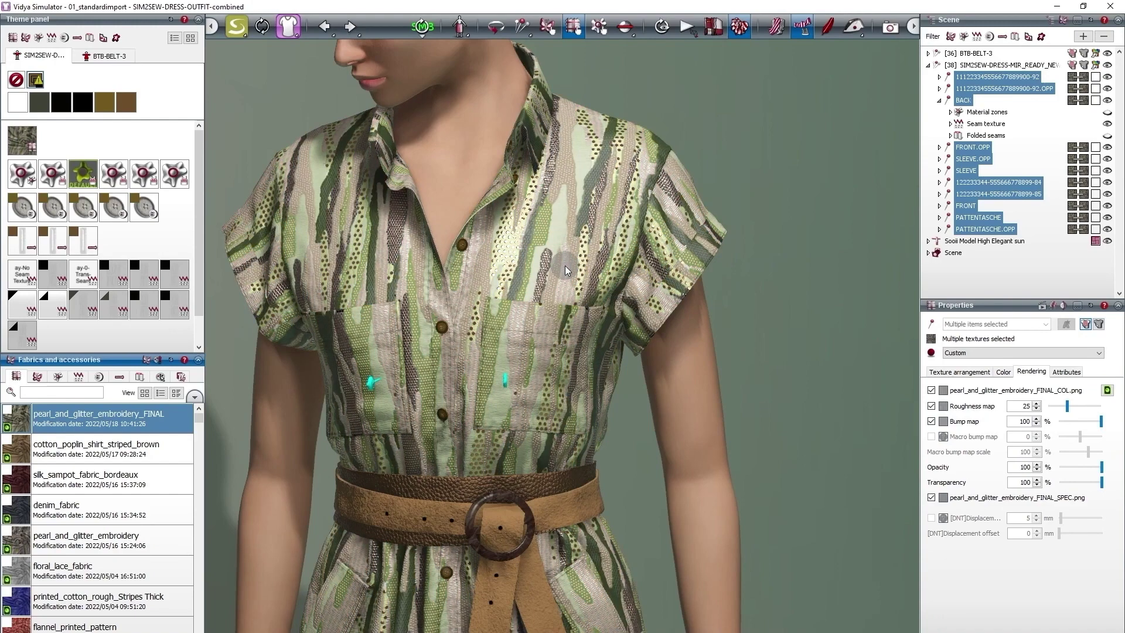
middle_click_drag(564, 266, 152, 252)
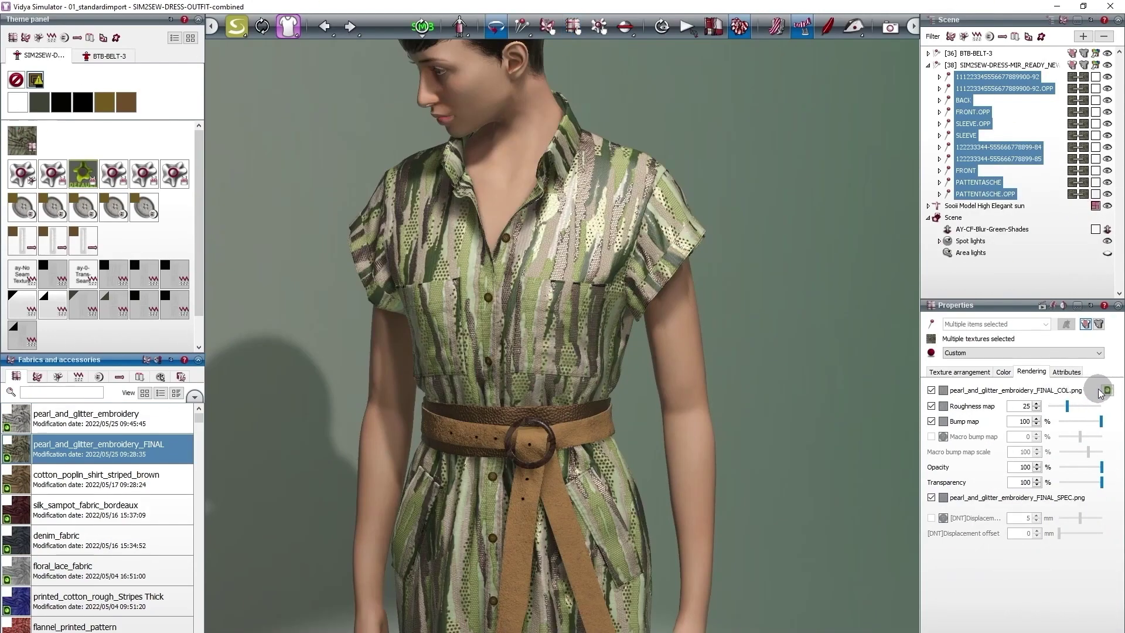
Randomize the embroidery fabric's seed, apply the new pattern to the dress and save the texture as pearl_and_glitter_embroidery_FINAL
left_click(1107, 391)
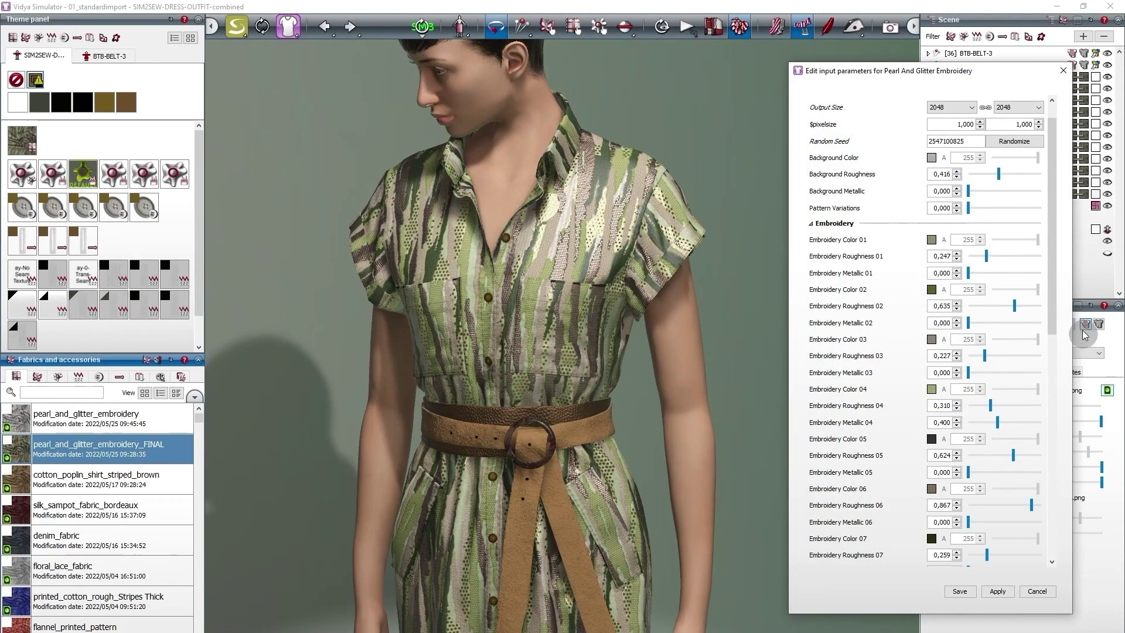
left_click(1014, 141)
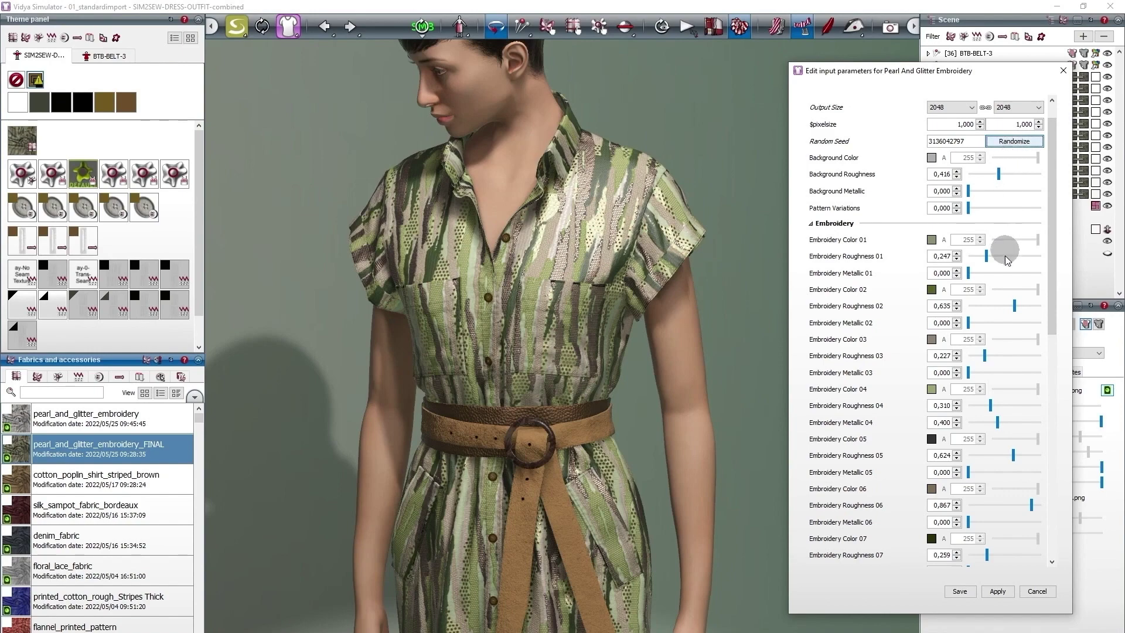
left_click(999, 591)
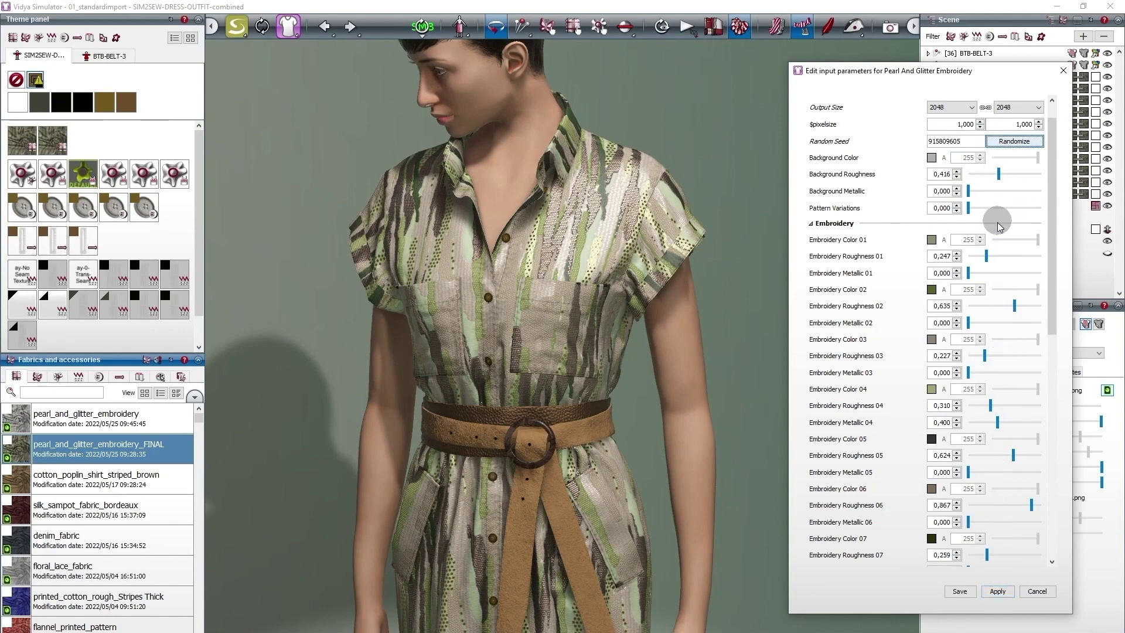
left_click(998, 591)
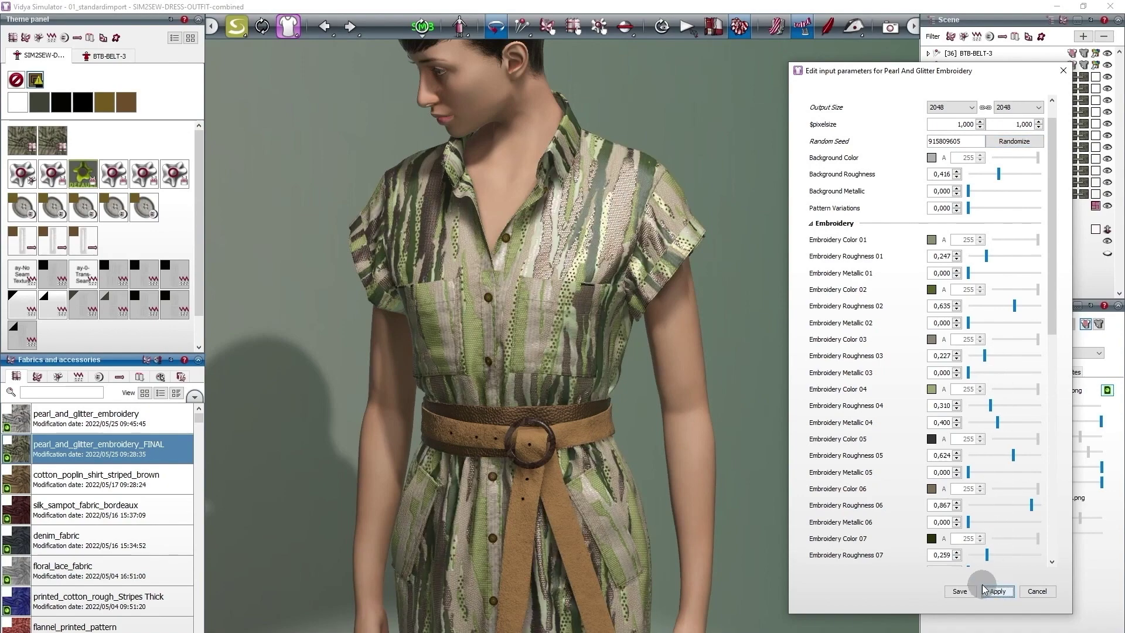
left_click(959, 592)
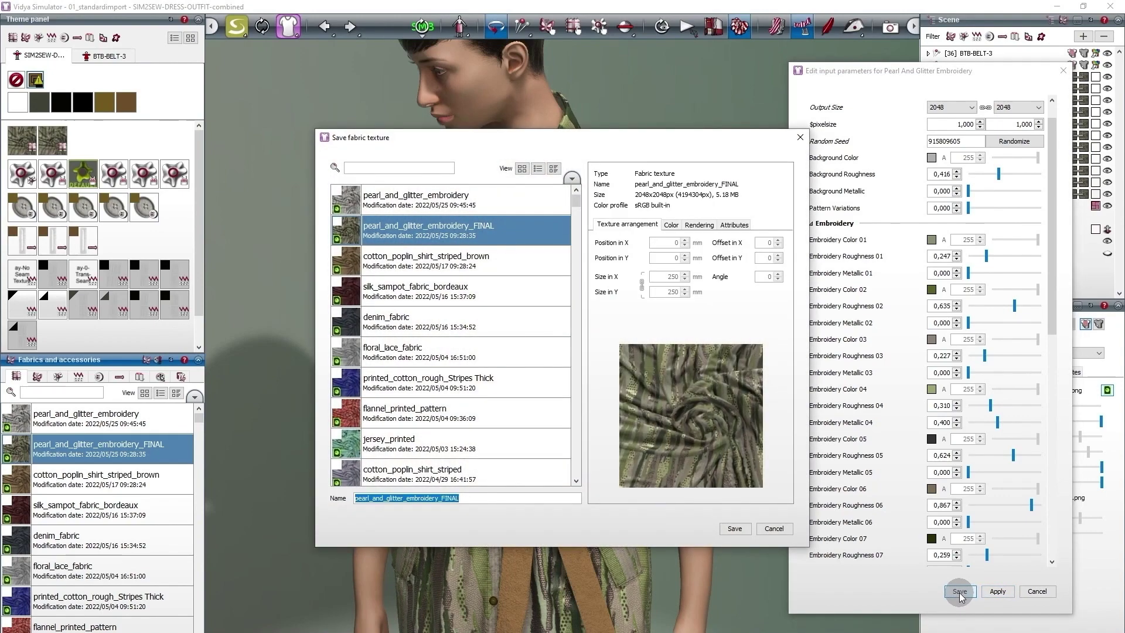
left_click(735, 529)
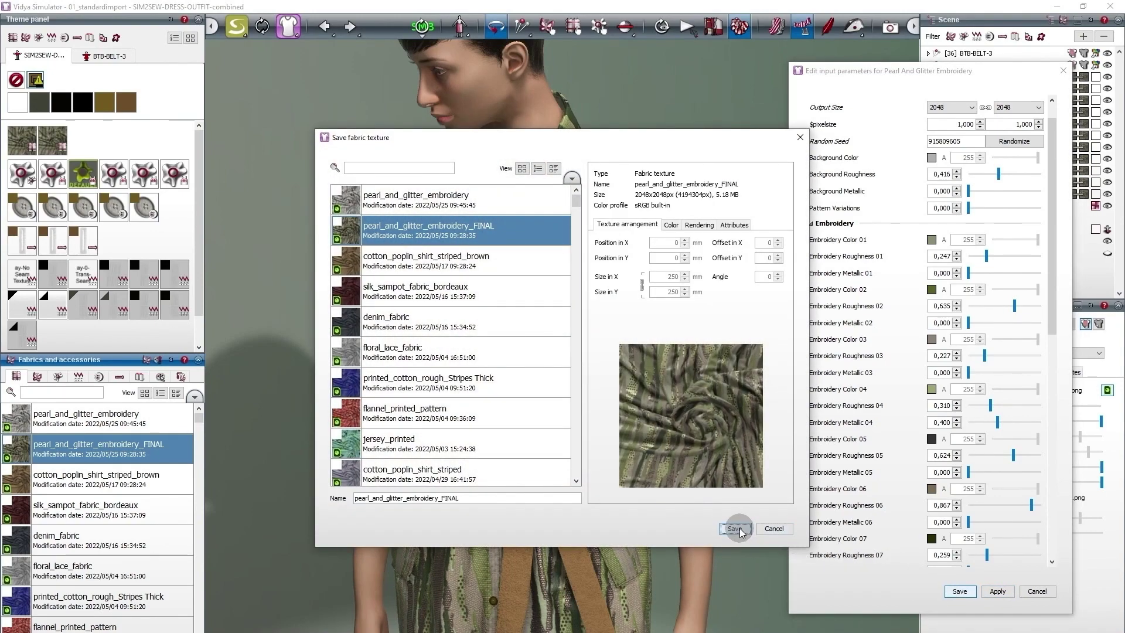